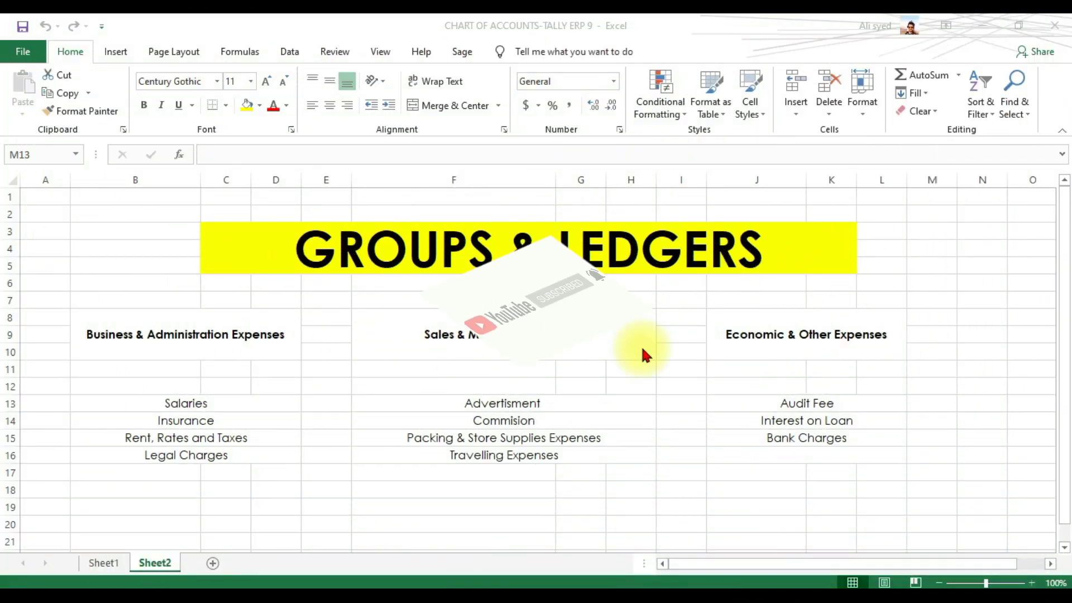
Step: Review the three expense group headings and the ledgers listed beneath each in the Groups & Ledgers sheet
{"action": "left_click", "coordinate": [137, 346]}
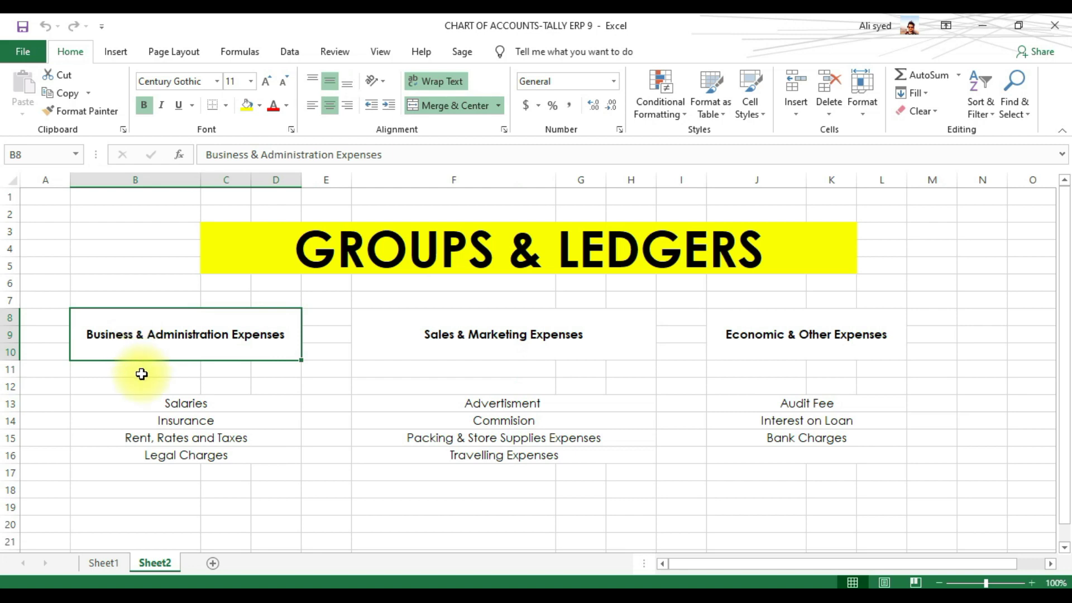
{"action": "left_click_drag", "start_coordinate": [139, 403], "coordinate": [142, 455]}
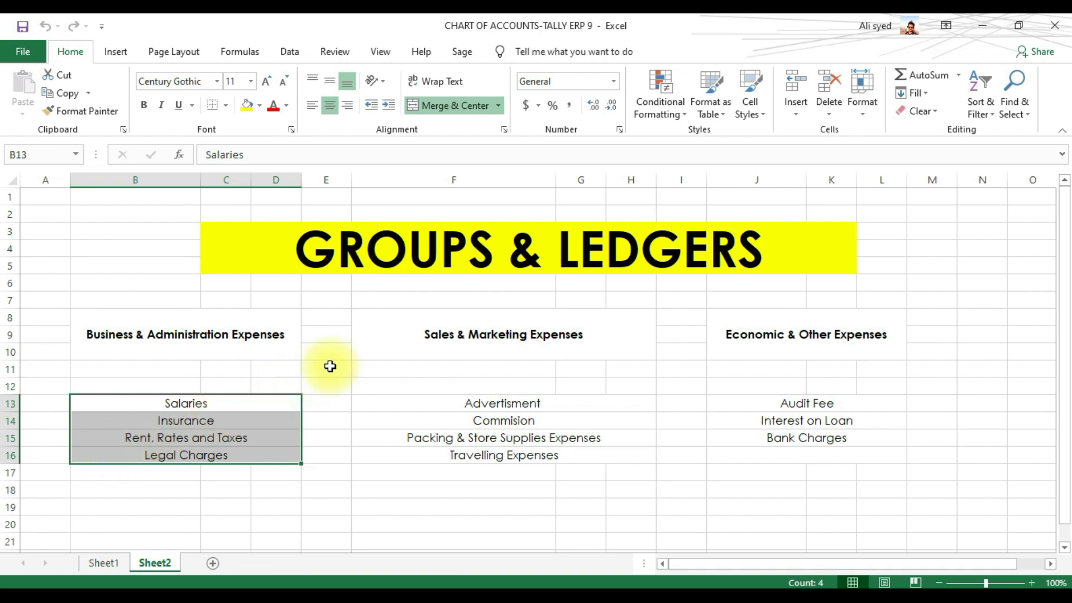
{"action": "left_click", "coordinate": [384, 340]}
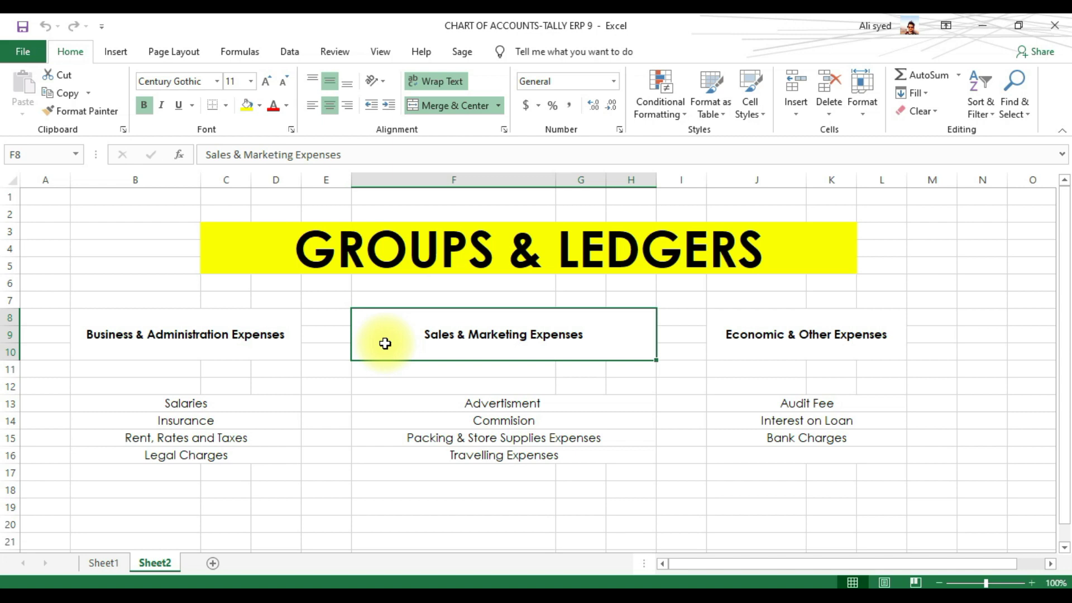
{"action": "left_click_drag", "start_coordinate": [380, 404], "coordinate": [390, 450]}
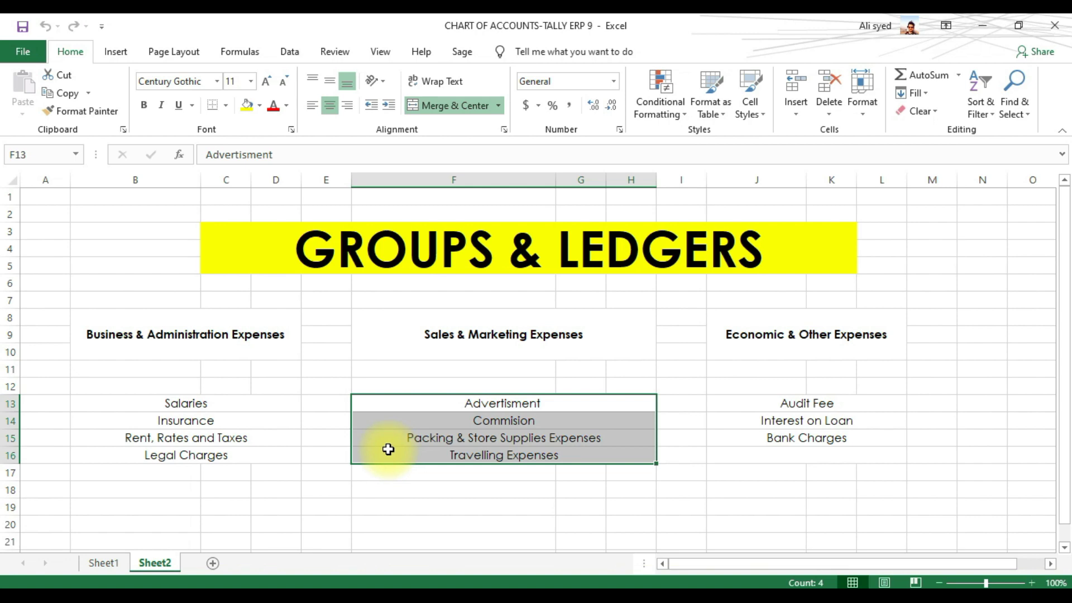
{"action": "left_click", "coordinate": [717, 334]}
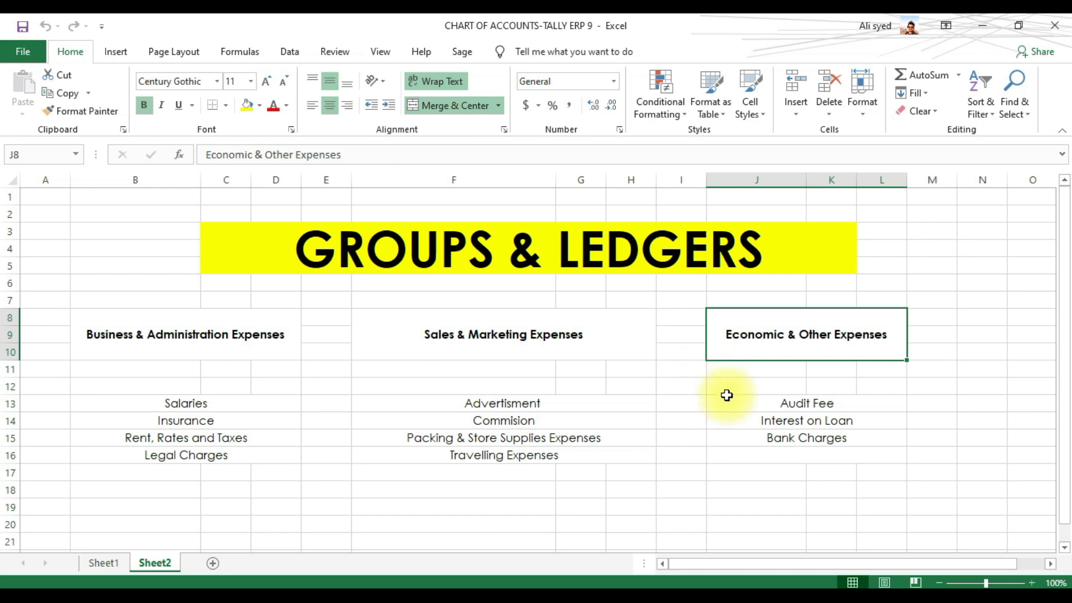
{"action": "left_click_drag", "start_coordinate": [727, 399], "coordinate": [744, 437]}
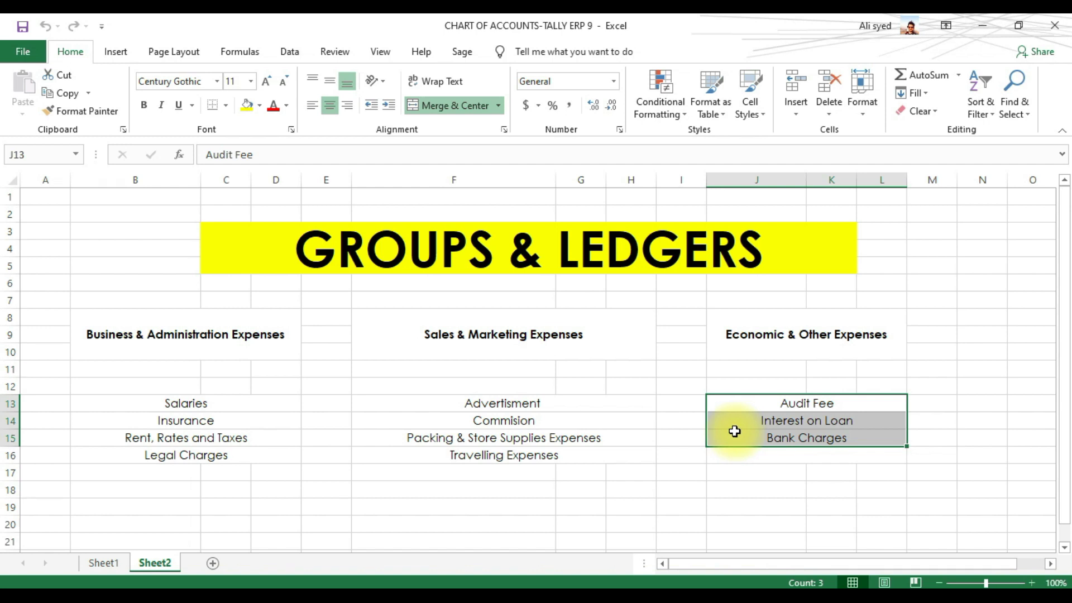
{"action": "left_click", "coordinate": [685, 381]}
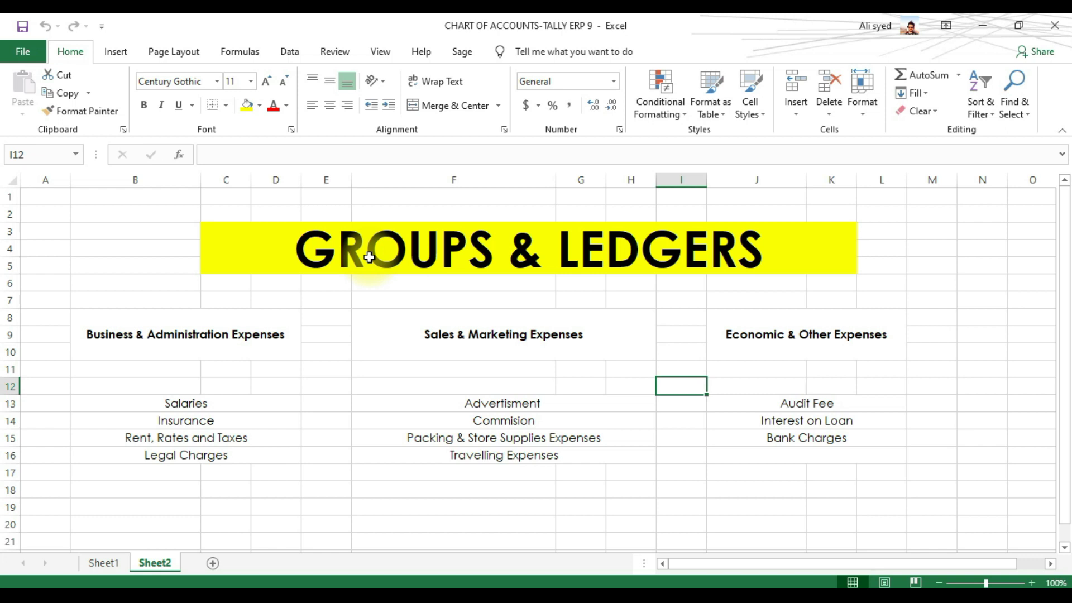
Step: Copy the Business & Administration Expenses heading, switch to TallyPrime and open the form for creating an accounting group
{"action": "left_click", "coordinate": [268, 322]}
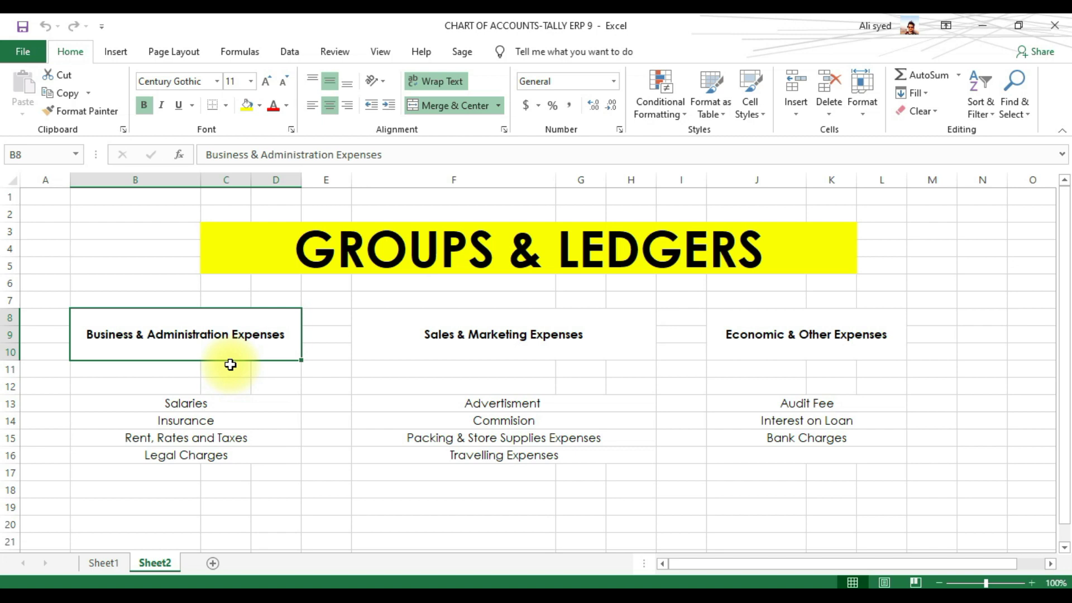
{"action": "key", "text": "ctrl+c"}
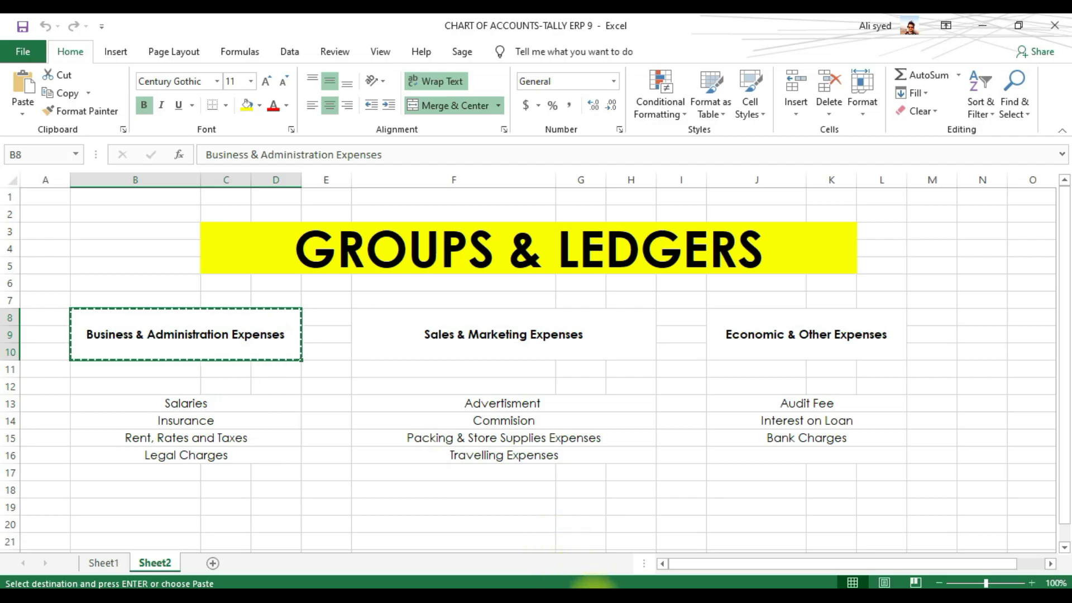
{"action": "key", "text": "alt+Tab"}
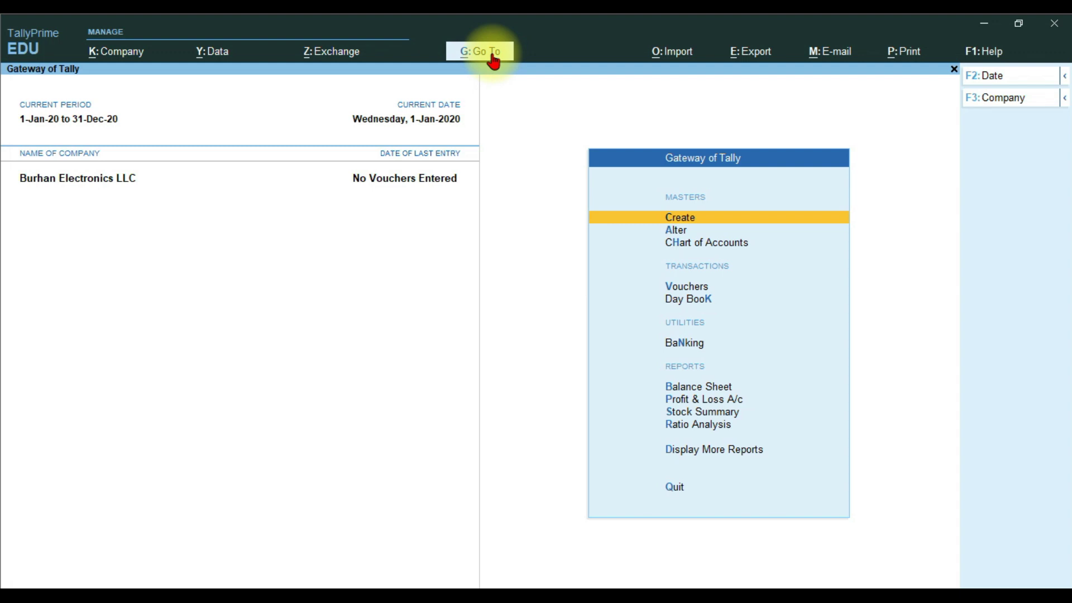
{"action": "left_click", "coordinate": [696, 222]}
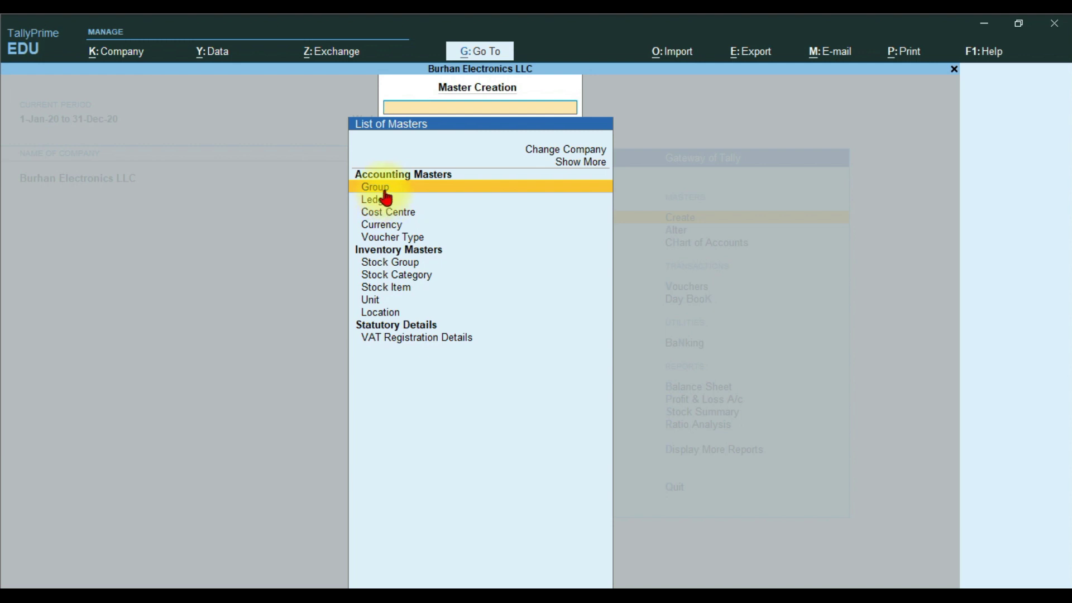
{"action": "left_click", "coordinate": [385, 190]}
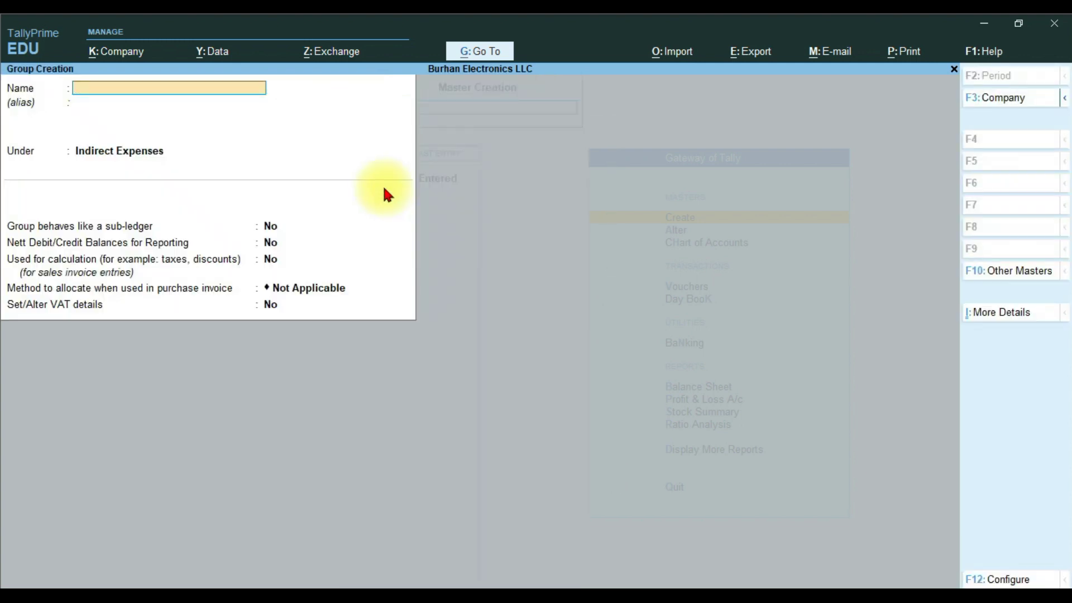
Step: Create the group Business & Administration Expenses under Indirect Expenses, using the copied heading as its name
{"action": "key", "text": "ctrl"}
{"action": "key", "text": "ctrl+v"}
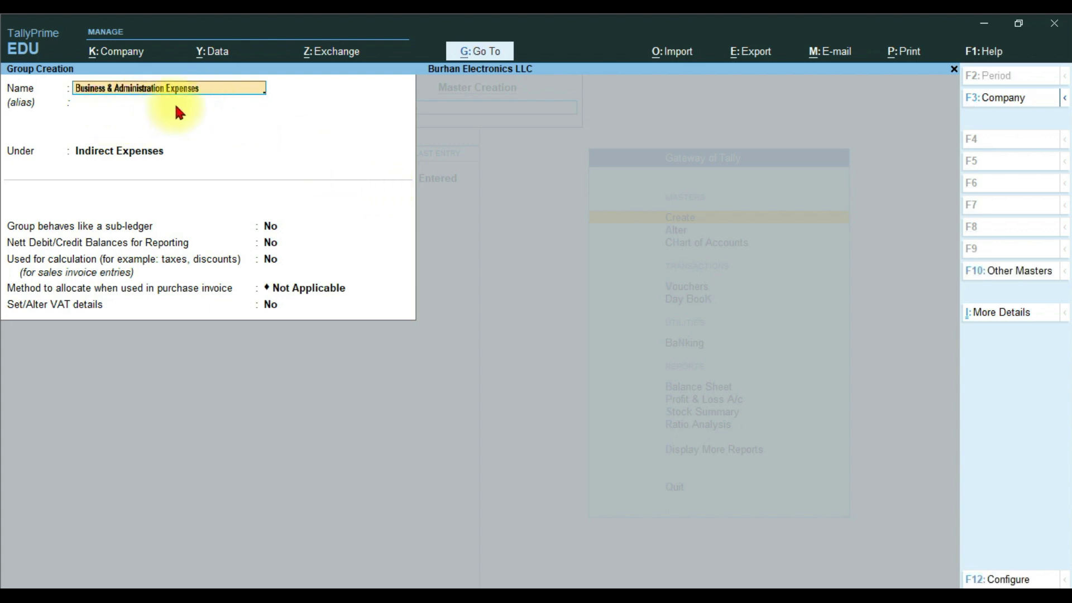
{"action": "key", "text": "Return"}
{"action": "key", "text": "Return"}
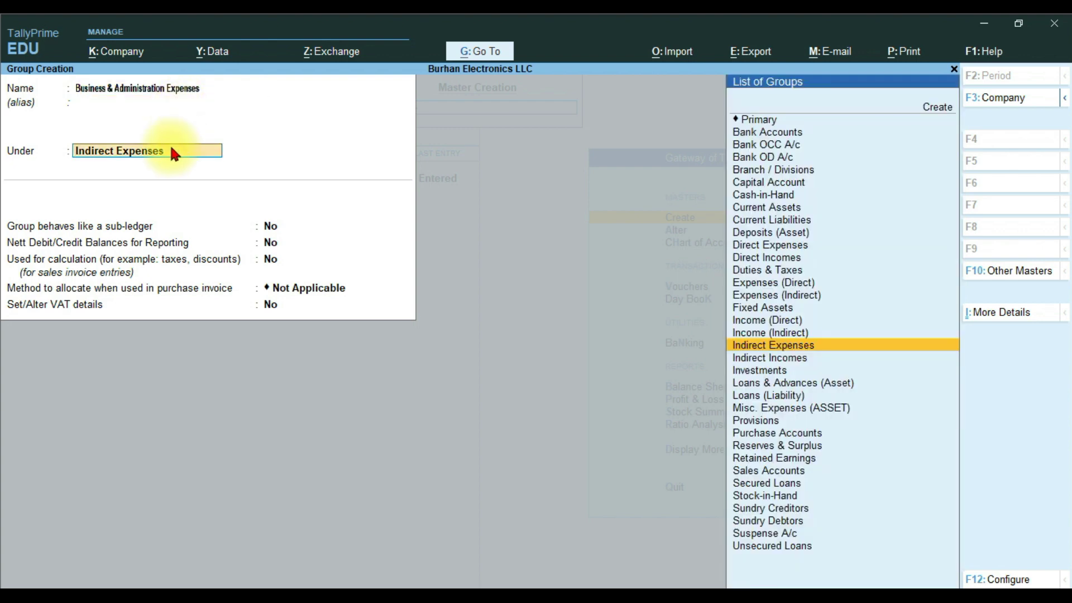
{"action": "key", "text": "Return"}
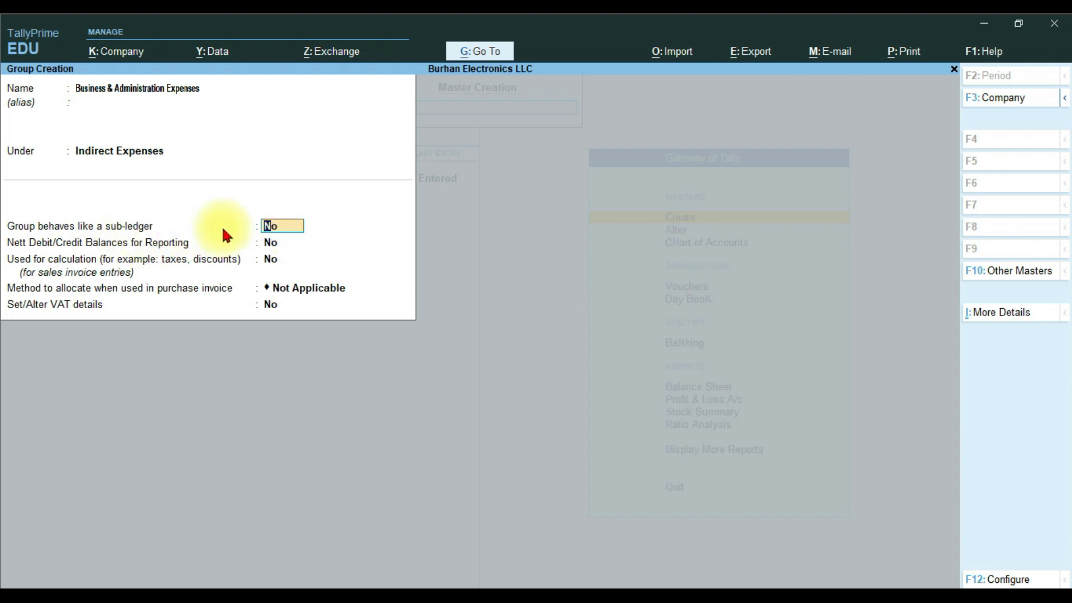
{"action": "key", "text": "ctrl"}
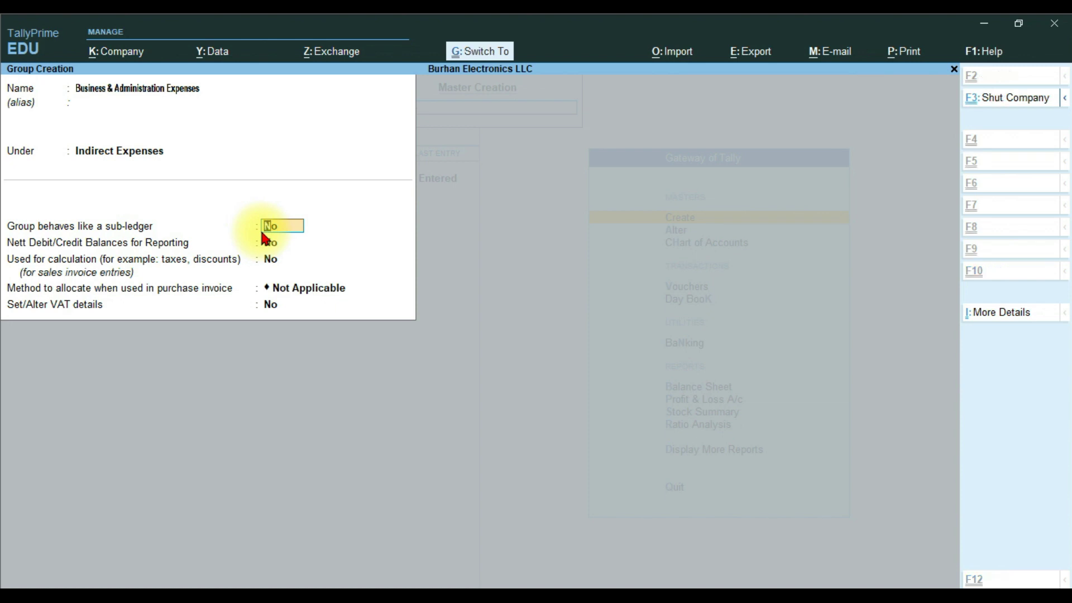
{"action": "key", "text": "ctrl+a"}
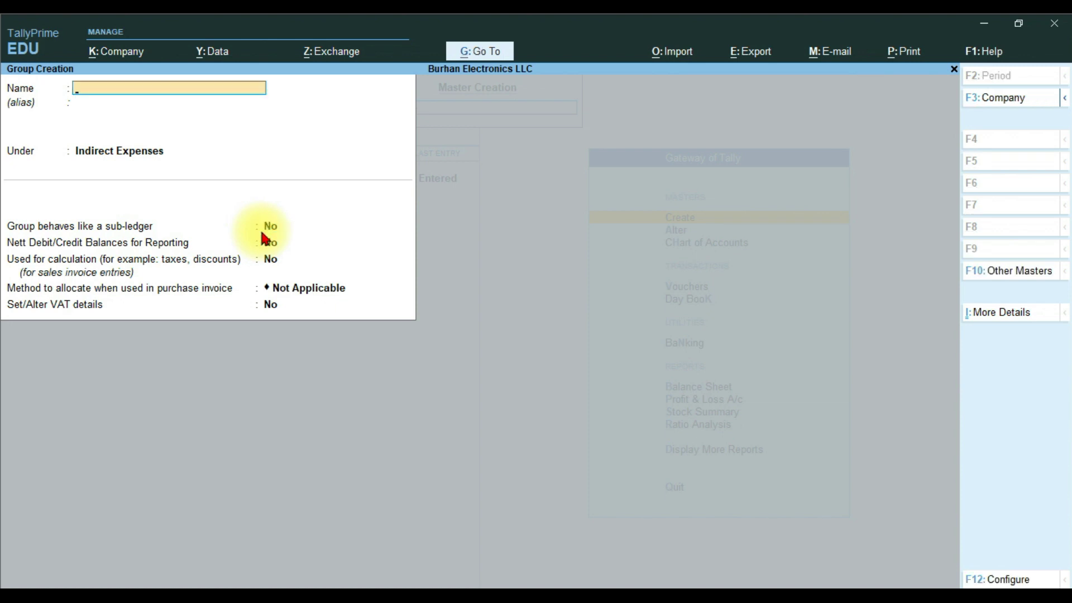
Step: Copy the Sales & Marketing Expenses heading from Excel and create a TallyPrime group with that name under Indirect Expenses
{"action": "left_click", "coordinate": [342, 582]}
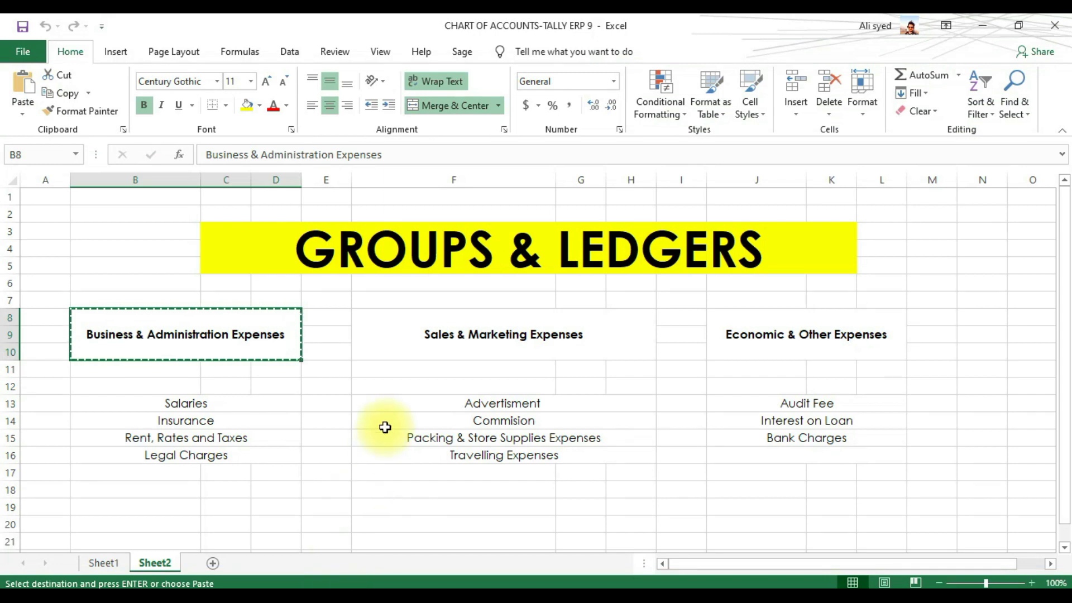
{"action": "left_click", "coordinate": [431, 336]}
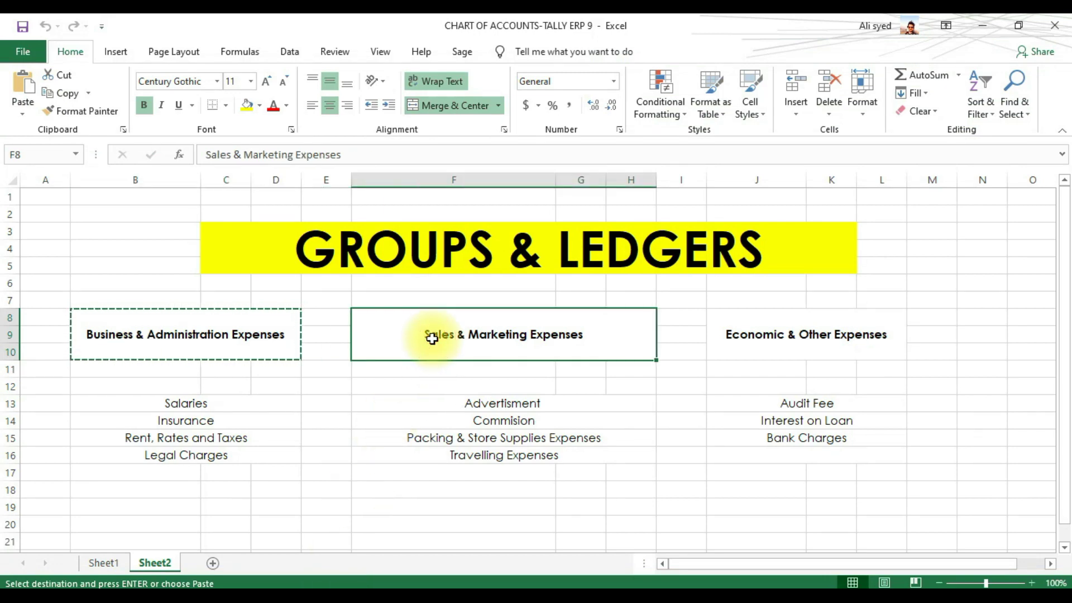
{"action": "key", "text": "ctrl+c"}
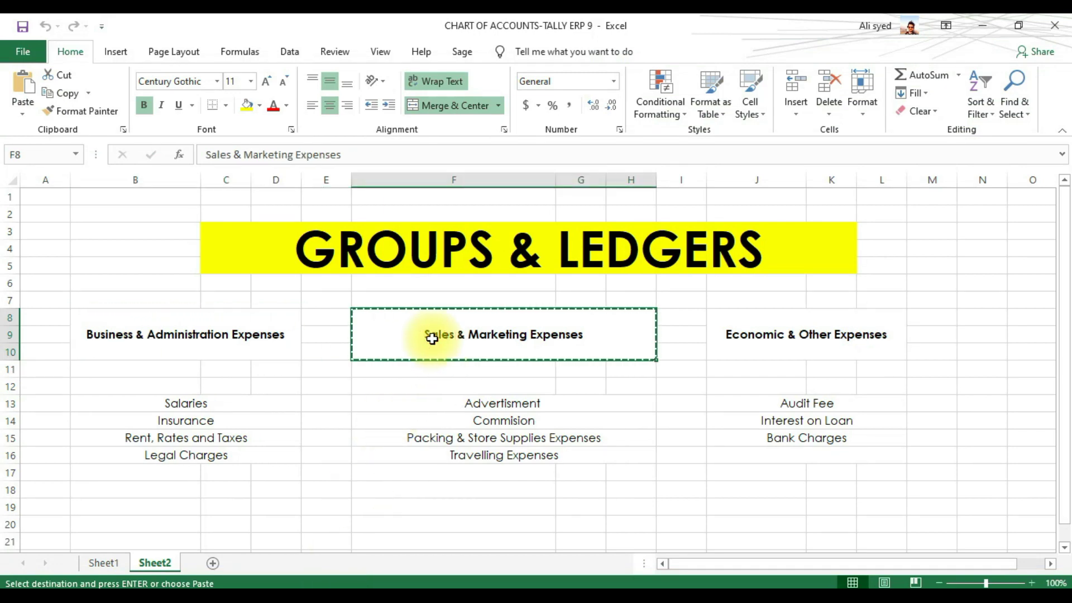
{"action": "key", "text": "alt+Tab"}
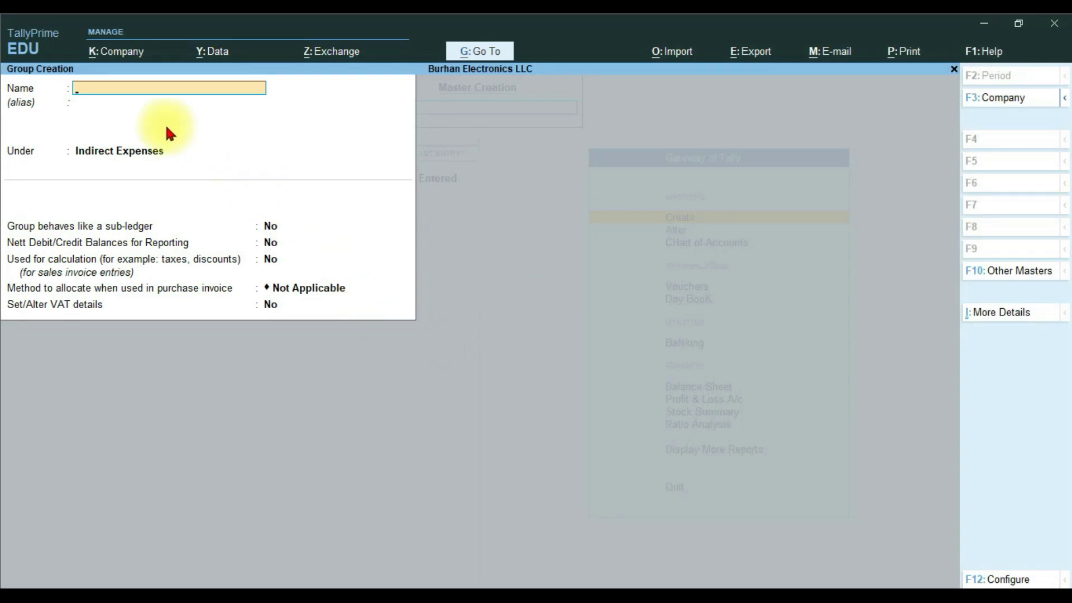
{"action": "key", "text": "ctrl+alt+v"}
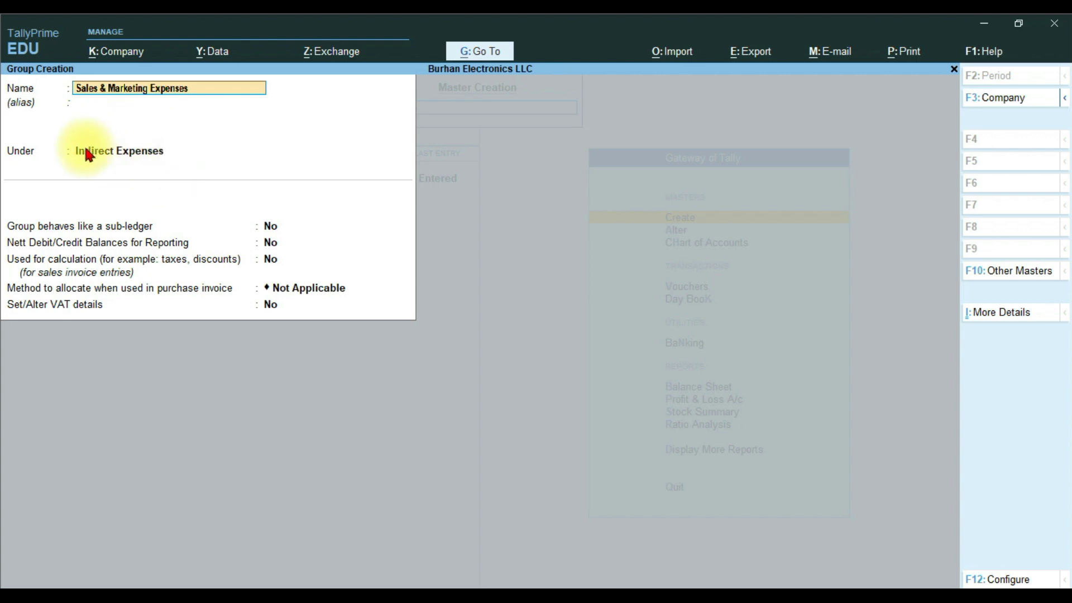
{"action": "key", "text": "ctrl"}
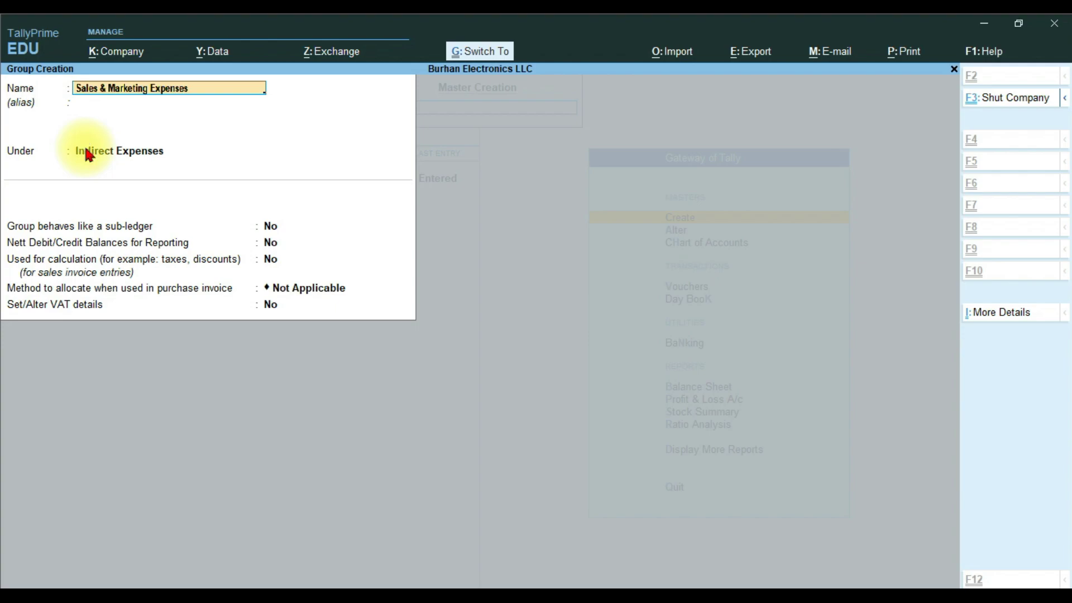
{"action": "key", "text": "ctrl+a"}
Step: Copy the Economic & Other Expenses heading from Excel, create that group in TallyPrime under Indirect Expenses and return to the Gateway of Tally
{"action": "key", "text": "alt+Tab"}
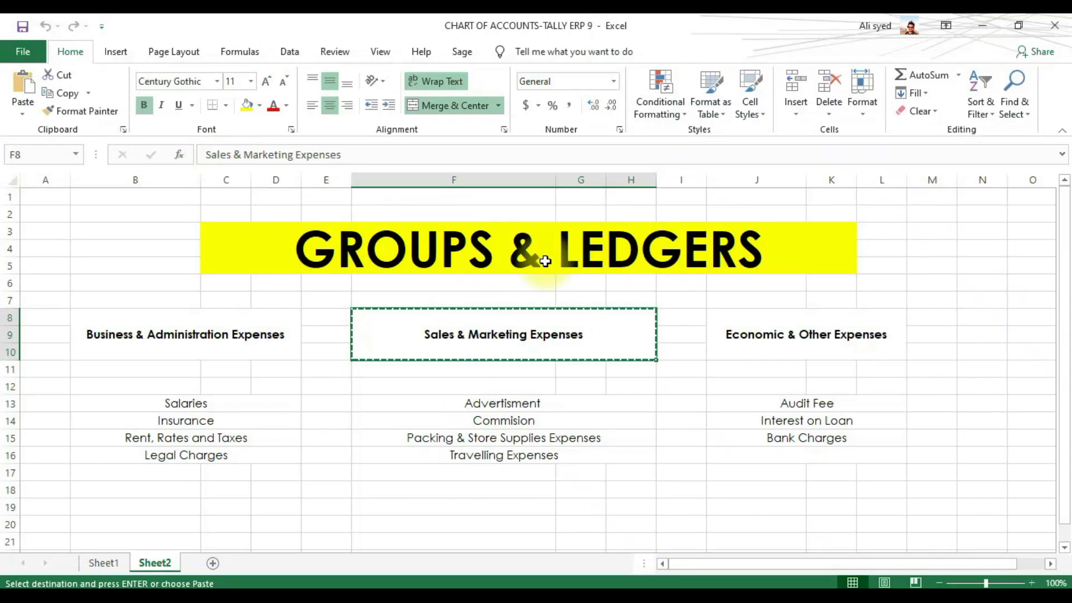
{"action": "left_click", "coordinate": [807, 333]}
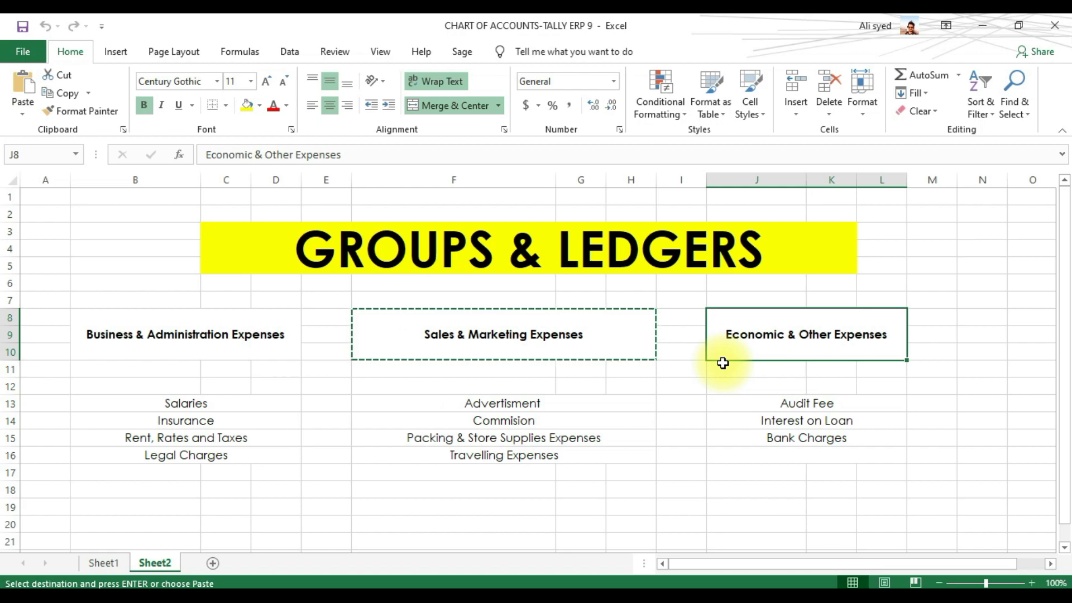
{"action": "key", "text": "ctrl+c"}
{"action": "key", "text": "alt+Tab"}
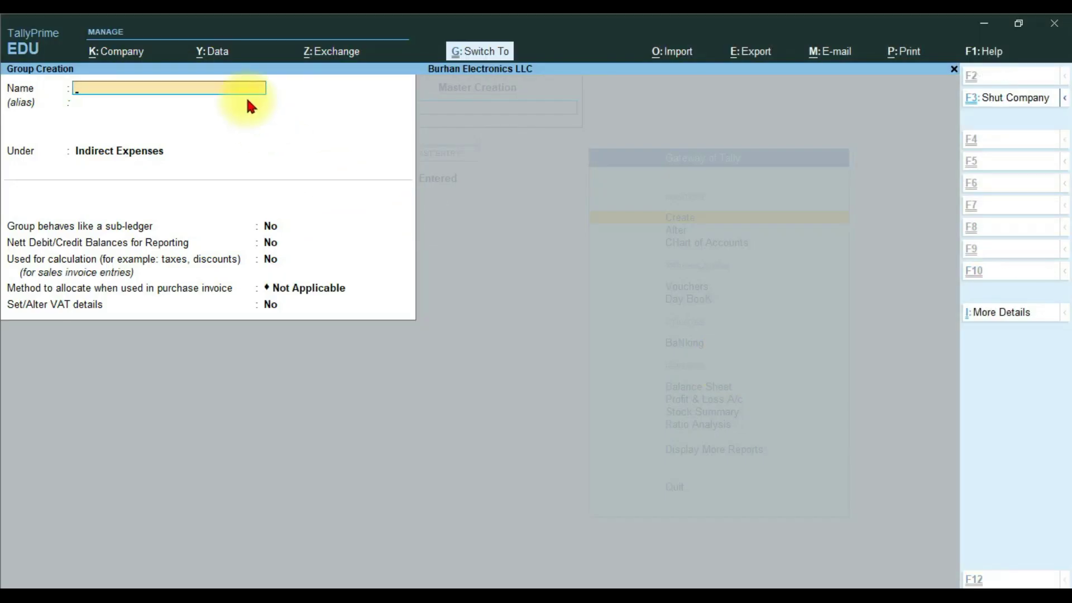
{"action": "key", "text": "ctrl+alt+v"}
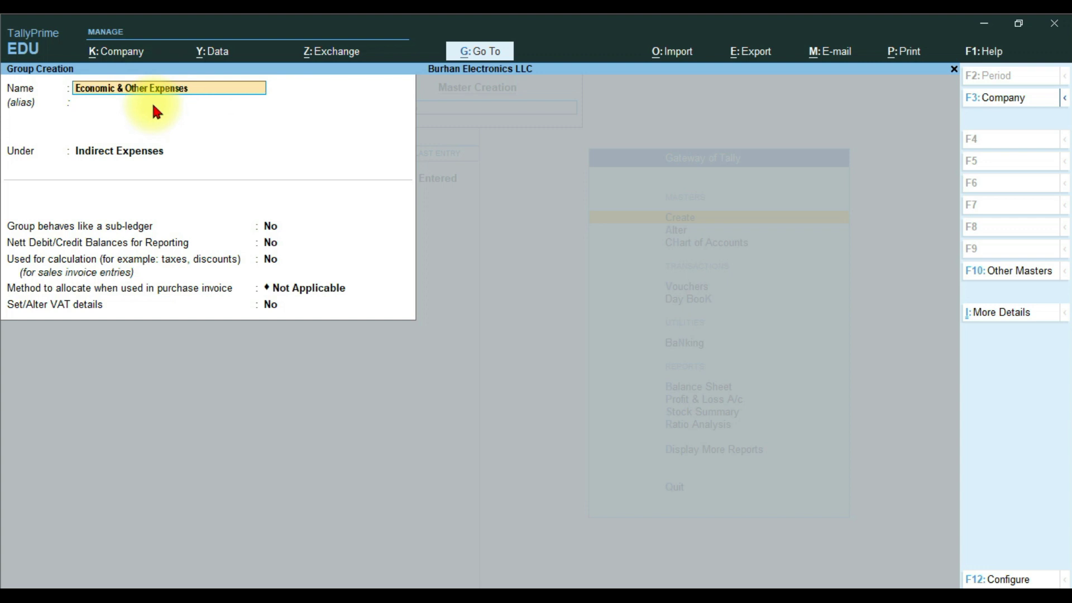
{"action": "key", "text": "ctrl"}
{"action": "key", "text": "ctrl+BackSpace"}
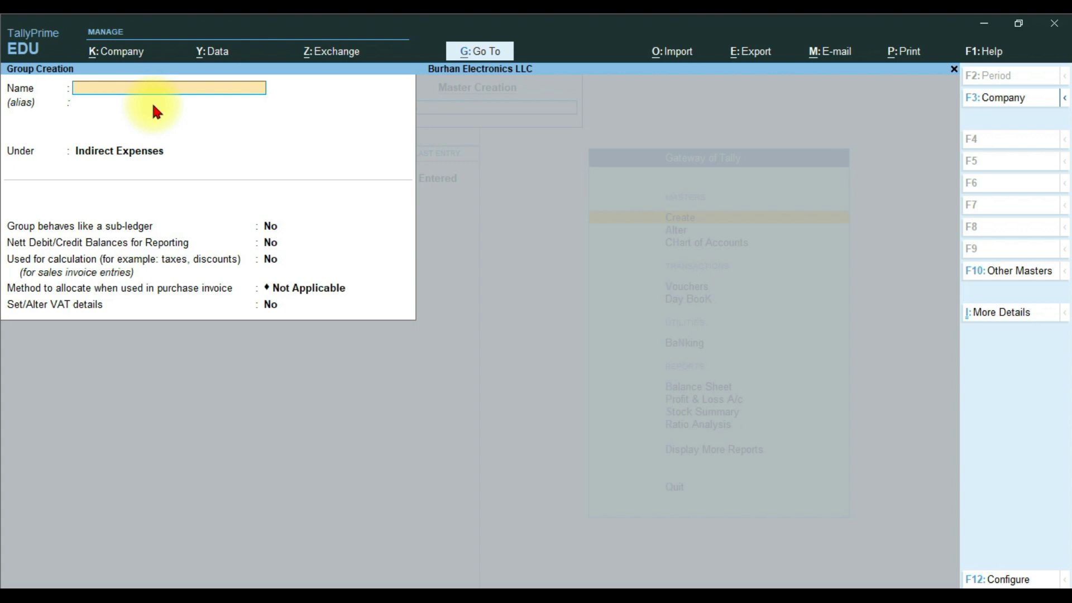
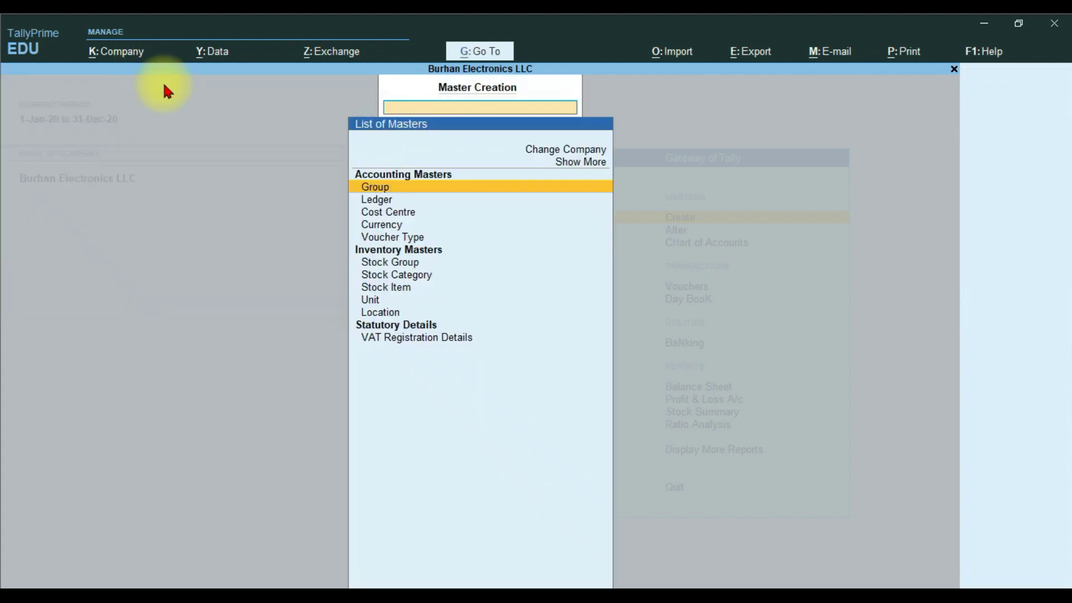
{"action": "key", "text": "Escape"}
{"action": "key", "text": "Escape"}
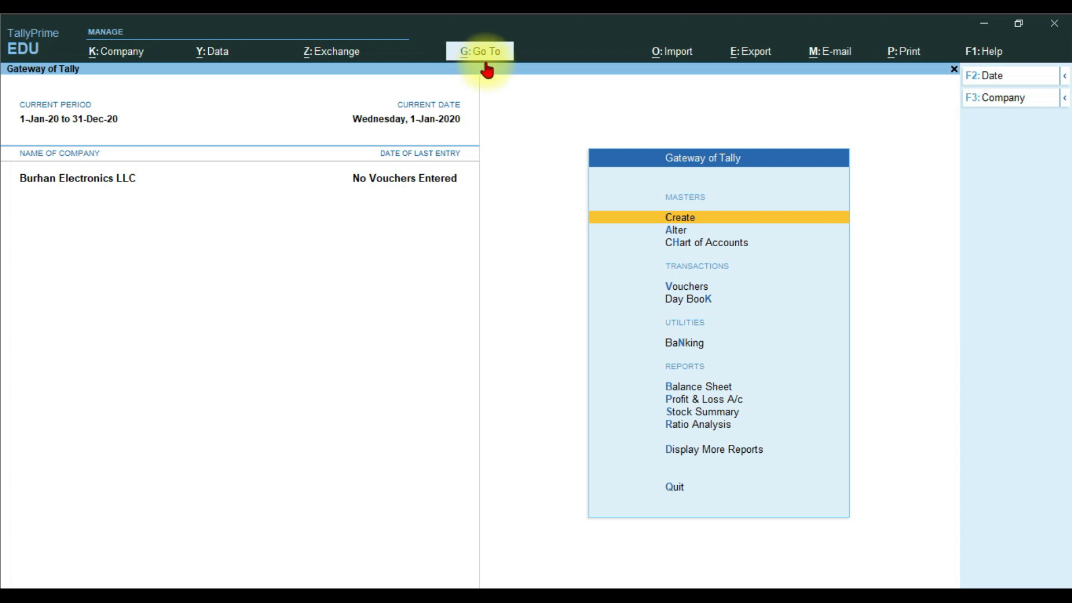
Step: Open the group creation form through the Create Master option of Go To, and return to the Gateway of Tally
{"action": "left_click", "coordinate": [490, 65]}
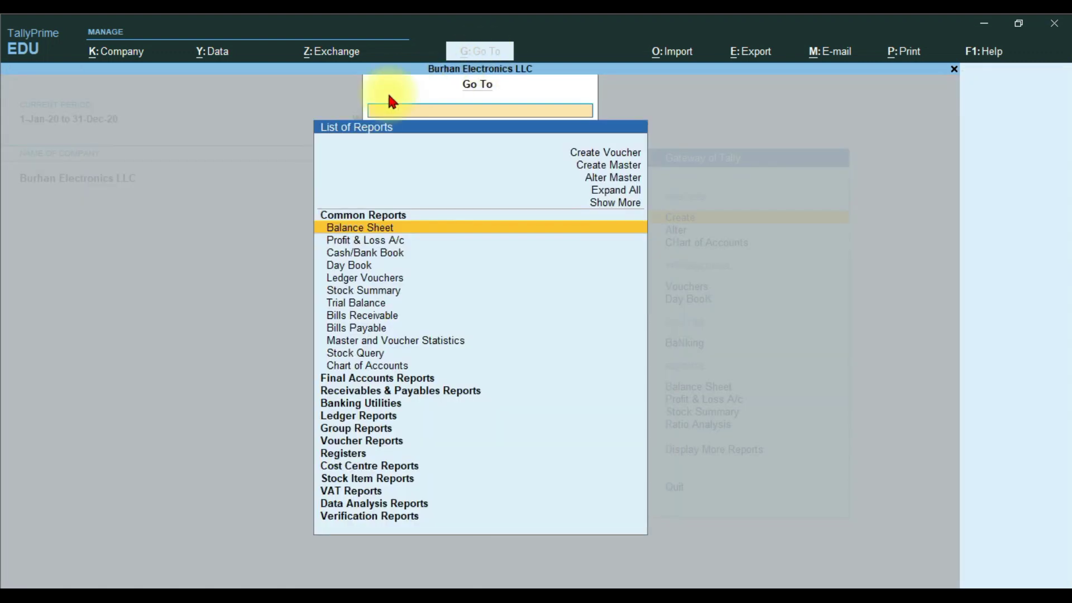
{"action": "left_click", "coordinate": [611, 170]}
{"action": "left_click", "coordinate": [611, 171]}
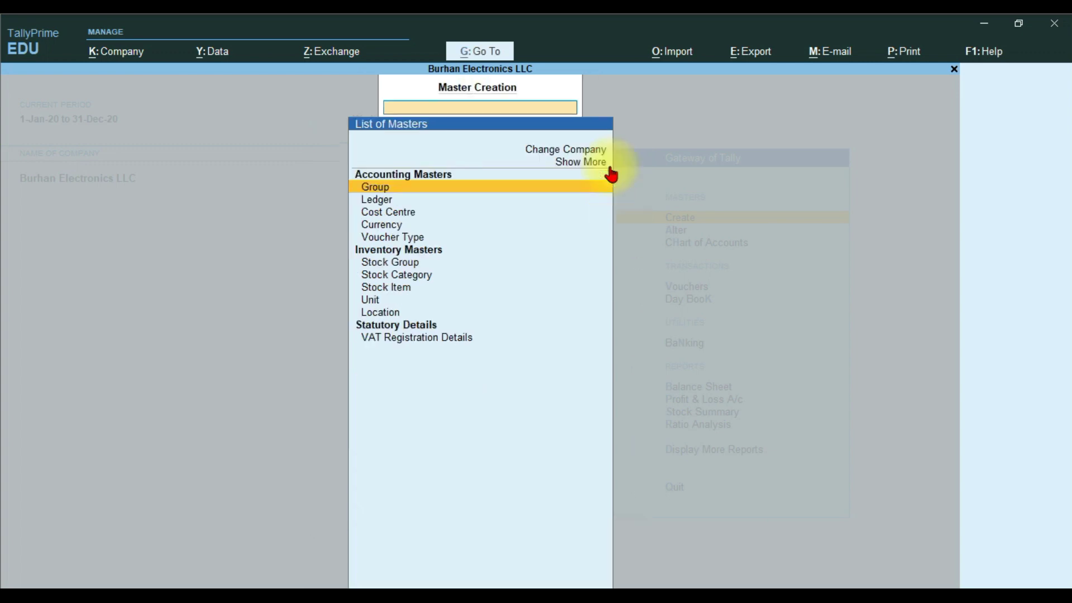
{"action": "left_click", "coordinate": [397, 191]}
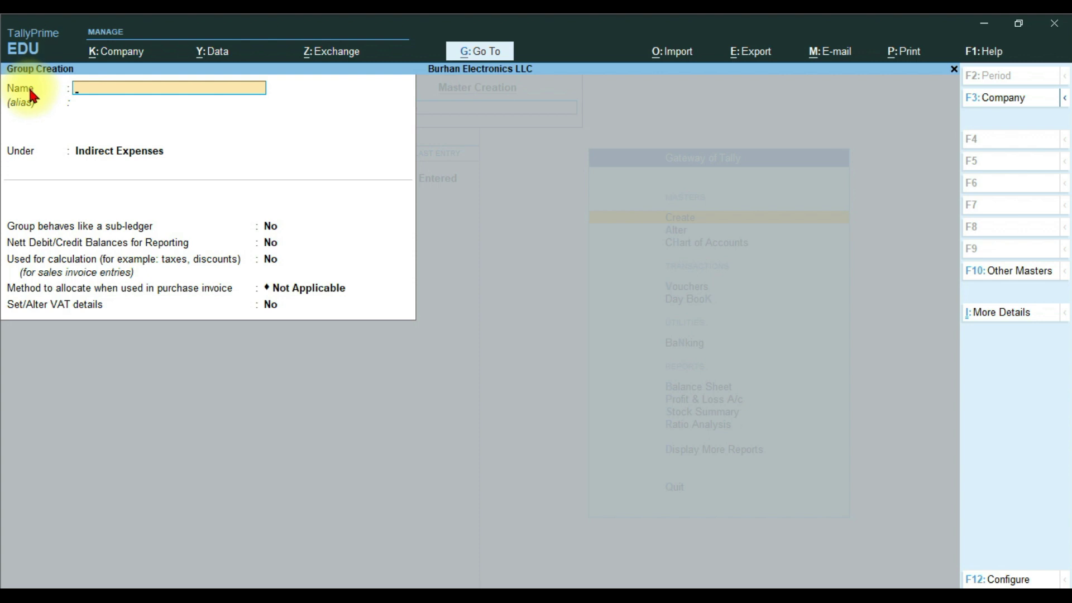
{"action": "key", "text": "Escape"}
{"action": "key", "text": "Escape"}
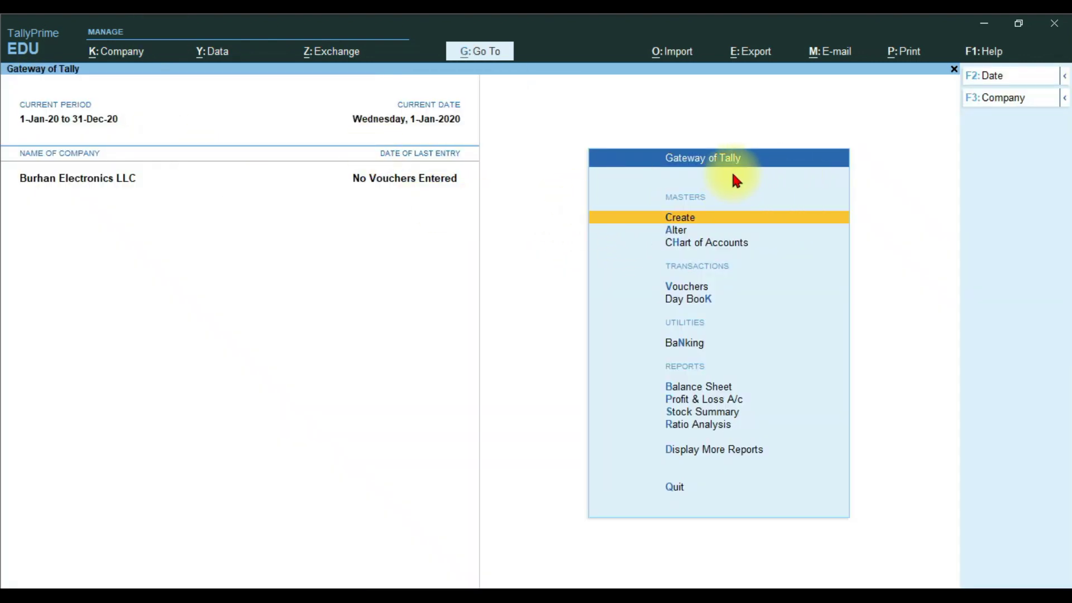
Step: Open the group creation form through Create in the Gateway of Tally and return to the Gateway
{"action": "left_click", "coordinate": [709, 218]}
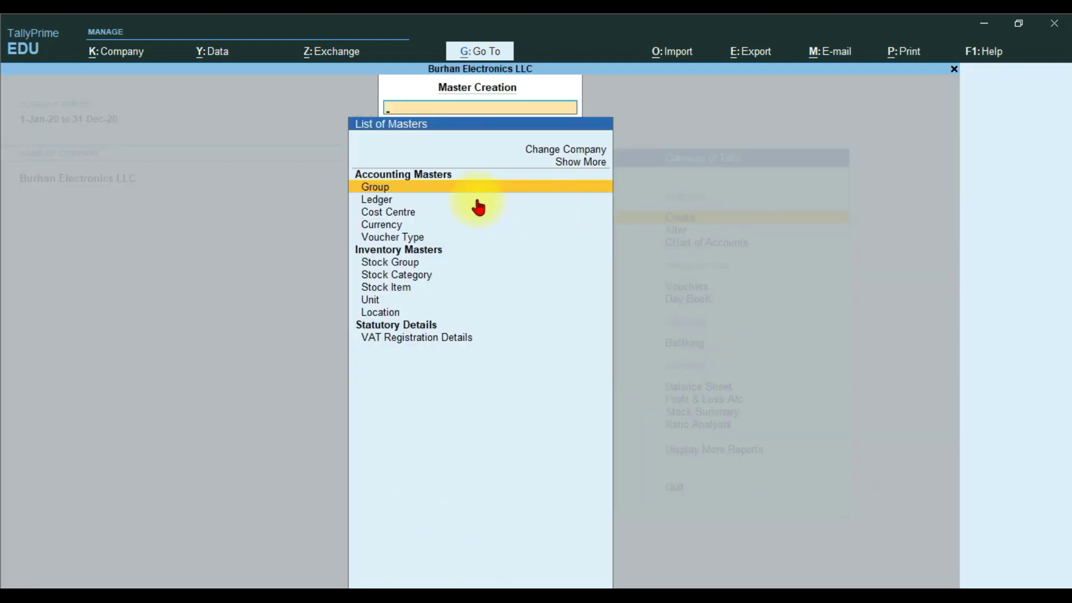
{"action": "left_click", "coordinate": [459, 189]}
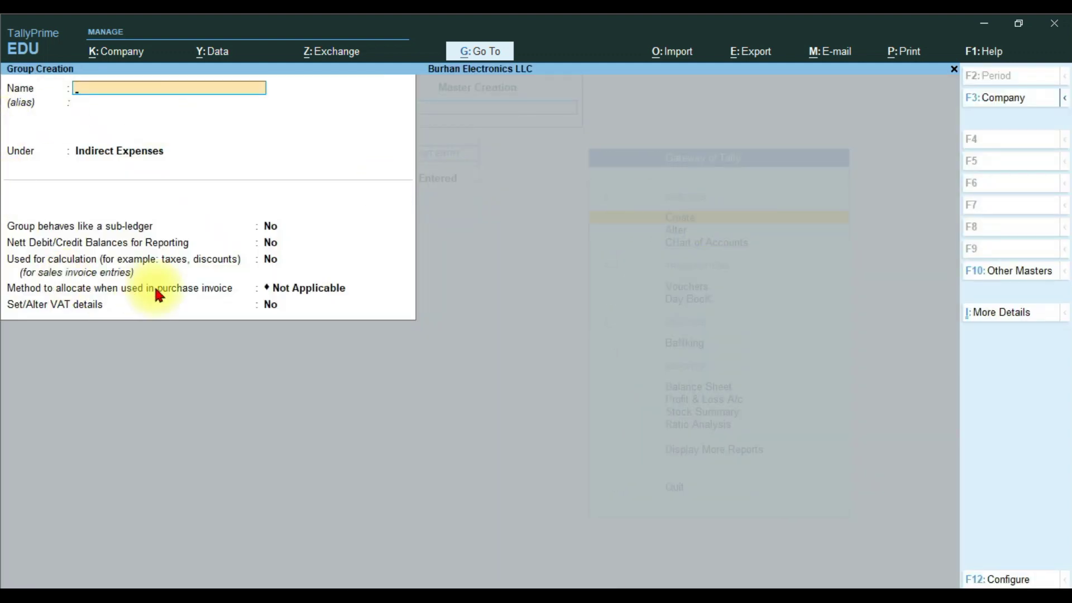
{"action": "key", "text": "Escape"}
{"action": "key", "text": "Escape"}
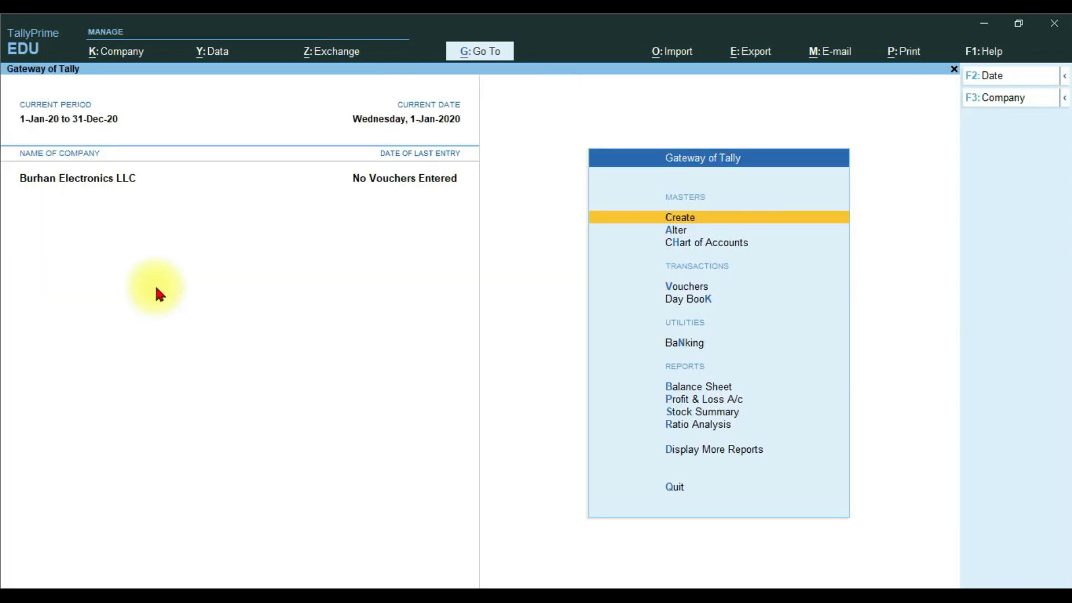
Step: Start a new ledger, look up the Salaries entry in the Excel list, and name the ledger Salaries Expenses
{"action": "left_click", "coordinate": [686, 220]}
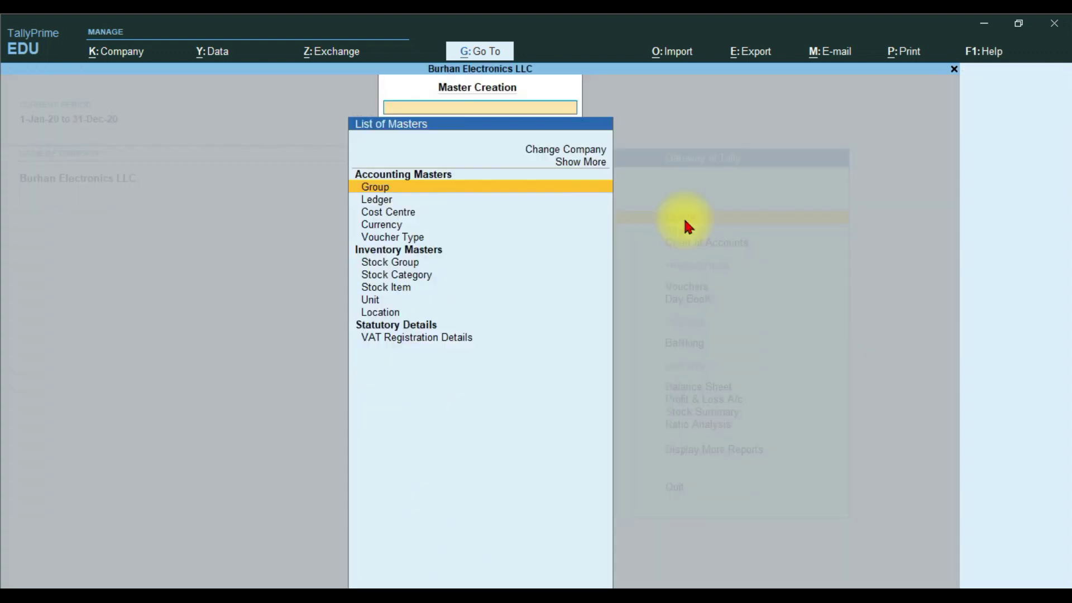
{"action": "left_click", "coordinate": [387, 201]}
{"action": "left_click", "coordinate": [388, 202]}
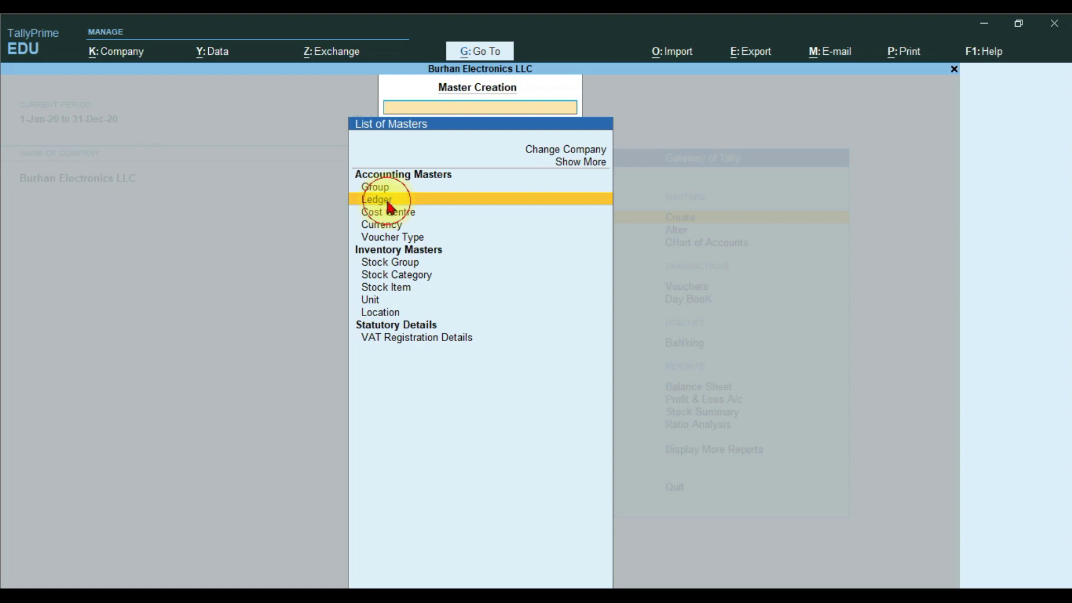
{"action": "key", "text": "alt+Tab"}
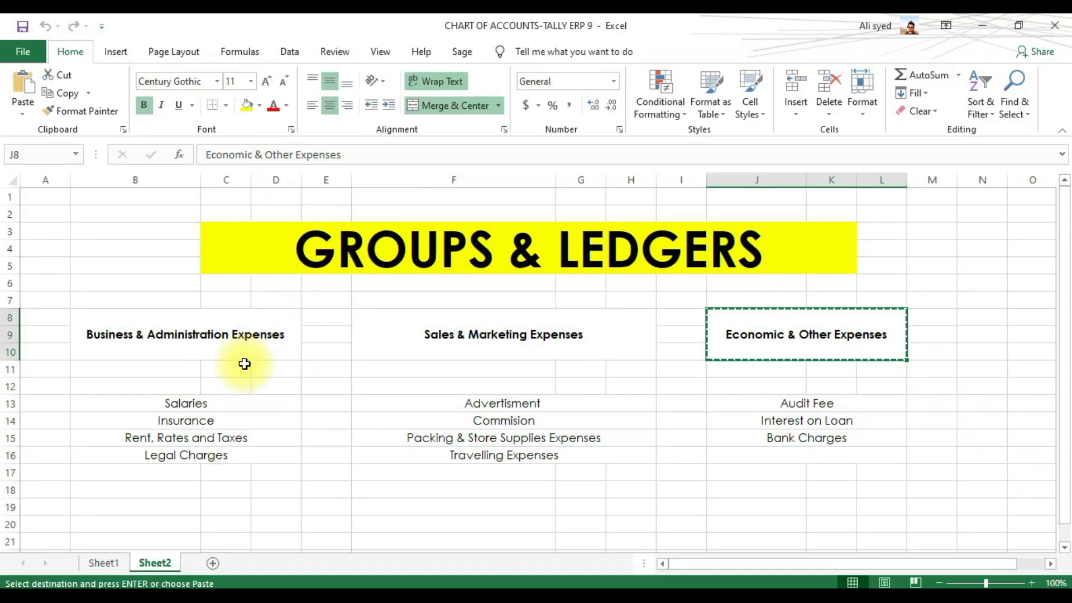
{"action": "left_click", "coordinate": [233, 403]}
{"action": "key", "text": "alt+Tab"}
{"action": "type", "text": "Sa"}
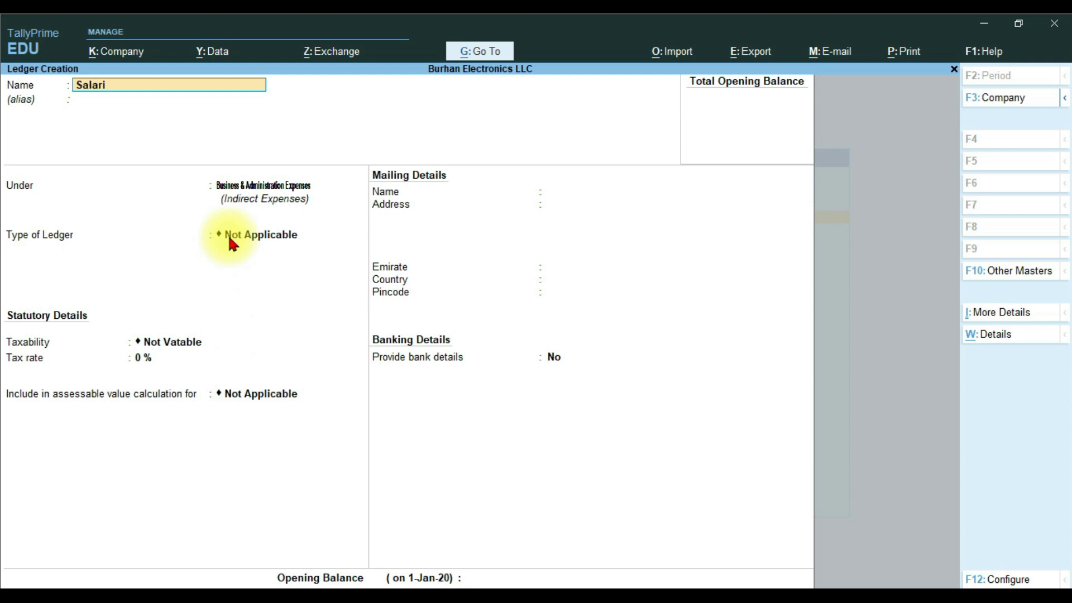
{"action": "type", "text": "laries Expenses"}
Step: Place the Salaries Expenses ledger under Business & Administration Expenses, keep the default ledger type and taxability, and save it
{"action": "key", "text": "Return"}
{"action": "key", "text": "Return"}
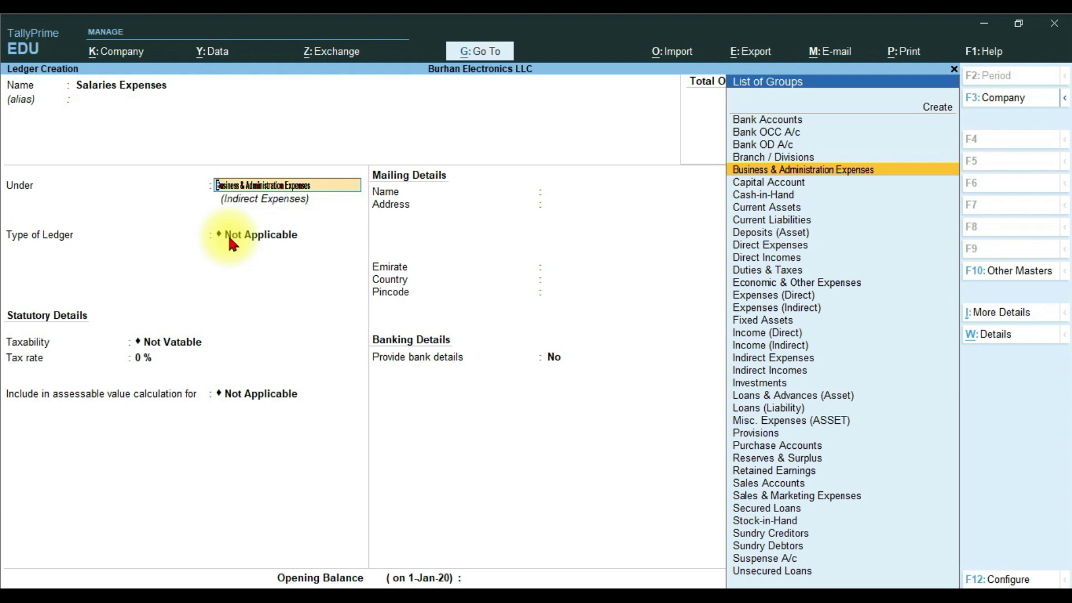
{"action": "key", "text": "Return"}
{"action": "key", "text": "Return"}
{"action": "key", "text": "Return"}
{"action": "key", "text": "Return"}
{"action": "key", "text": "Return"}
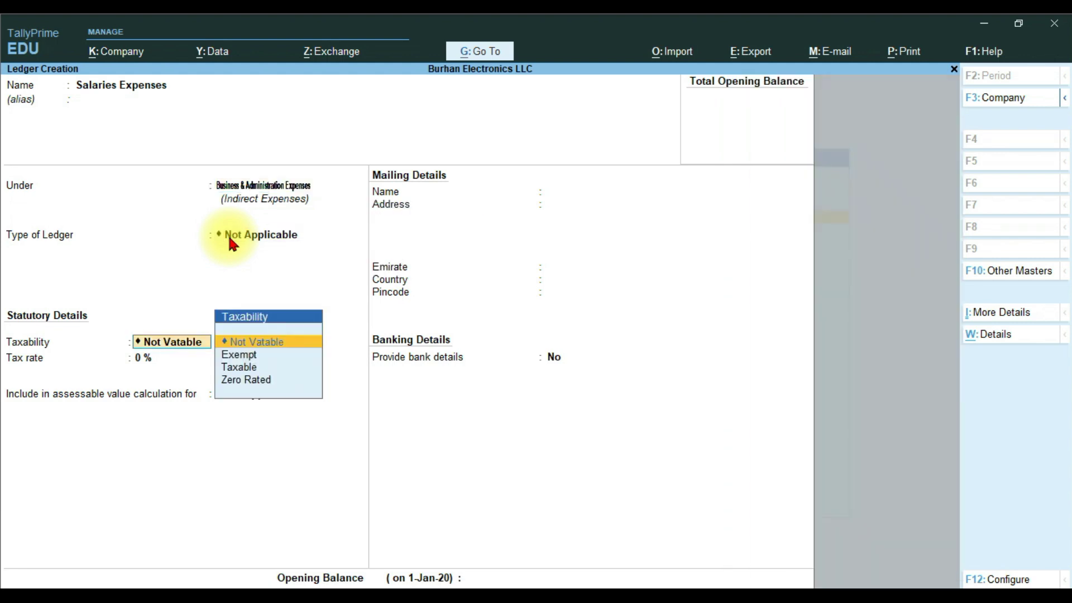
{"action": "key", "text": "Return"}
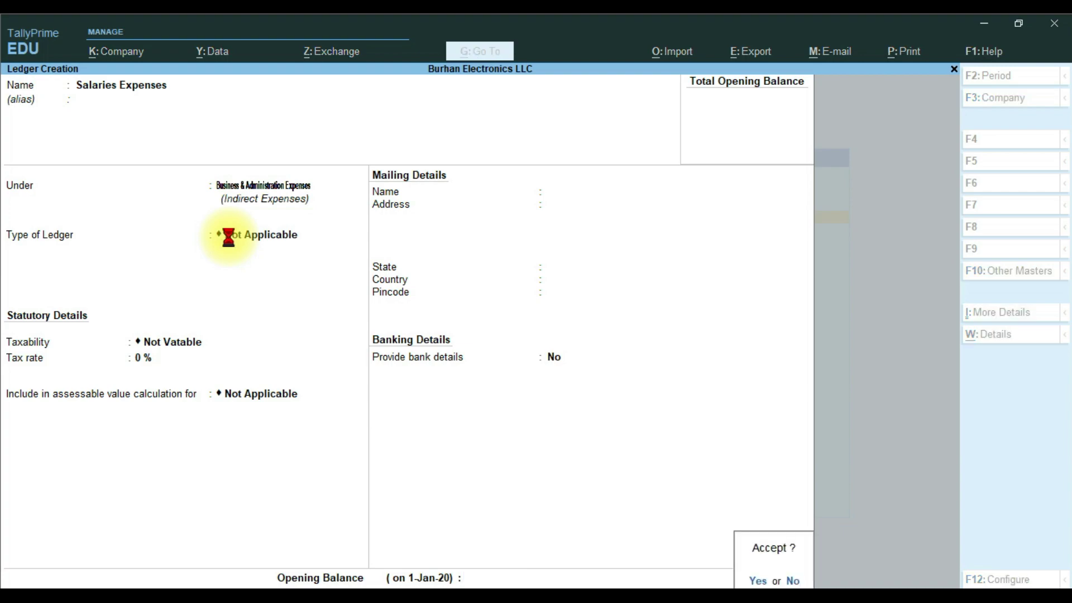
Step: Look up the Insurance entry in Excel and create the ledger Insurance Expenses under Business & Administration Expenses in TallyPrime
{"action": "key", "text": "alt+Tab"}
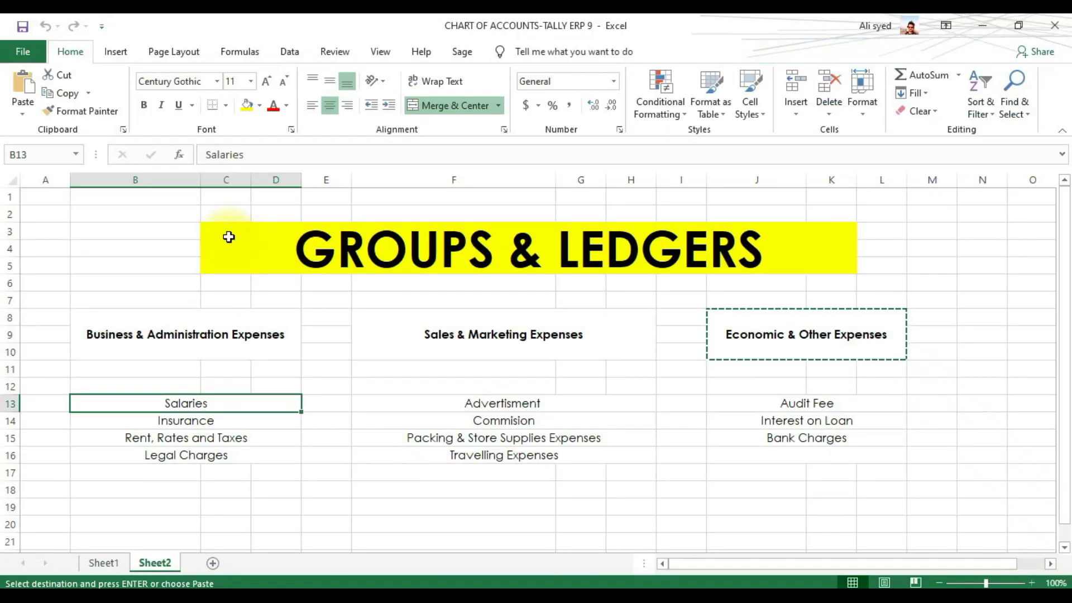
{"action": "key", "text": "Down"}
{"action": "key", "text": "alt+Tab"}
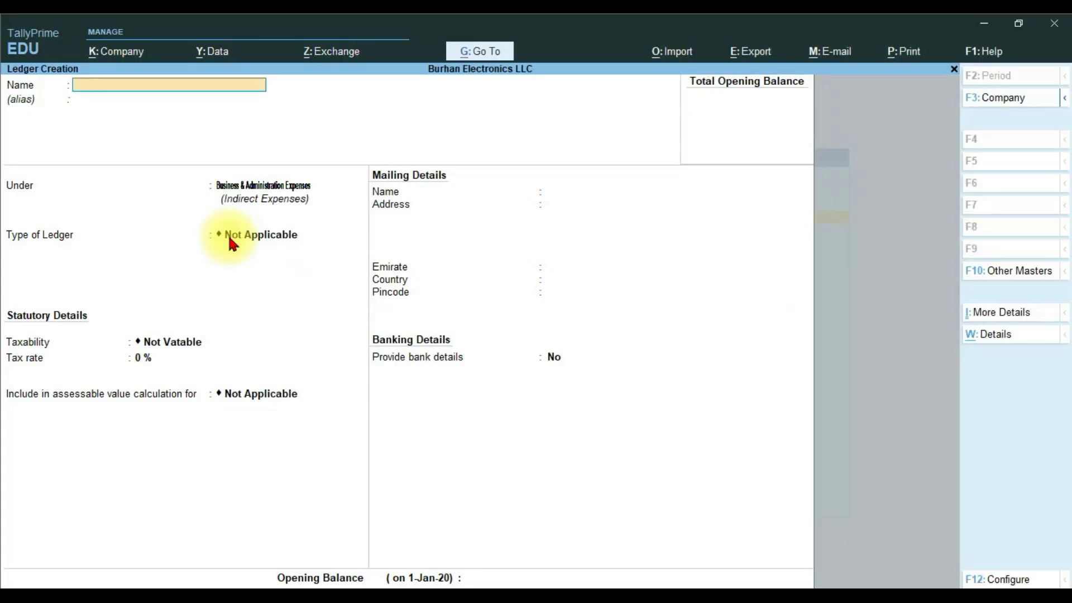
{"action": "type", "text": "Insurance Expenses"}
{"action": "key", "text": "Return"}
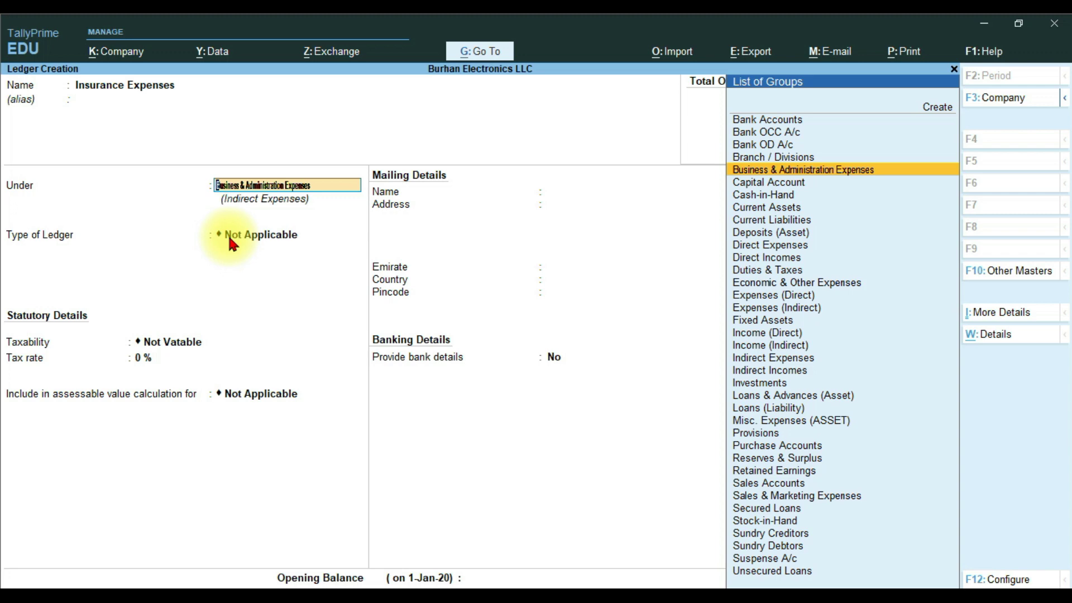
{"action": "key", "text": "Return"}
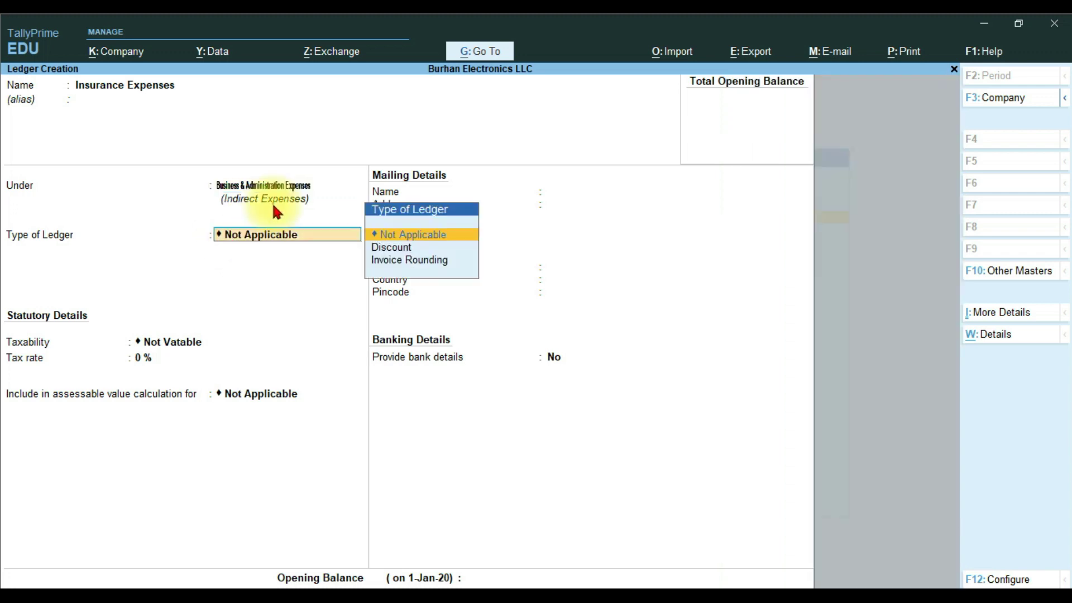
{"action": "key", "text": "Return"}
{"action": "key", "text": "Return"}
{"action": "key", "text": "Return"}
{"action": "key", "text": "Return"}
{"action": "key", "text": "Return"}
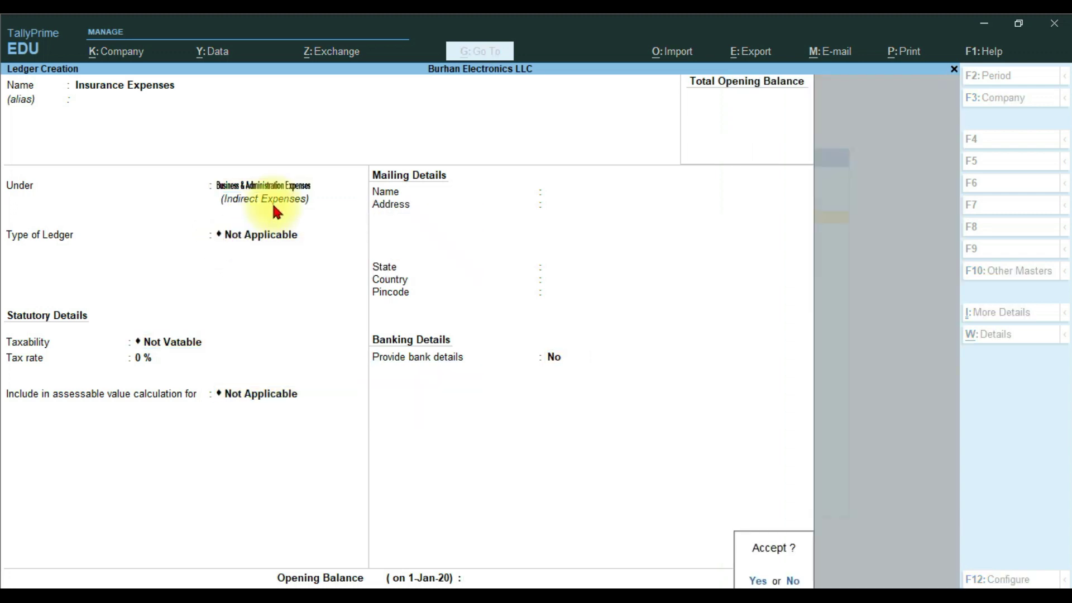
{"action": "key", "text": "Return"}
Step: Look up the Rent, Rates and Taxes entry in Excel and create the ledger Rent Expenses under Business & Administration Expenses
{"action": "key", "text": "alt+Tab"}
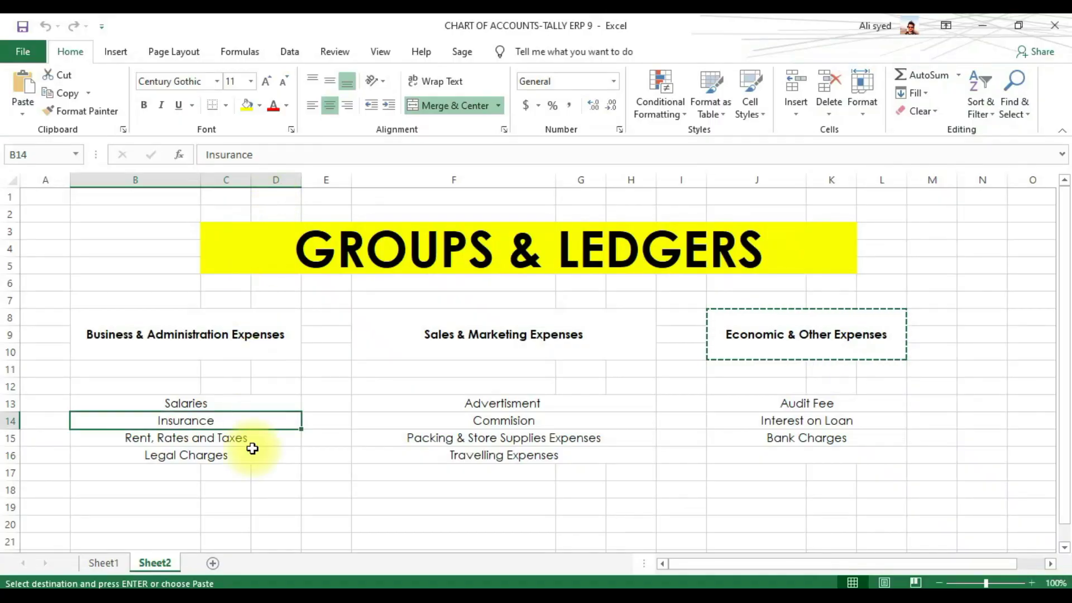
{"action": "left_click", "coordinate": [257, 439]}
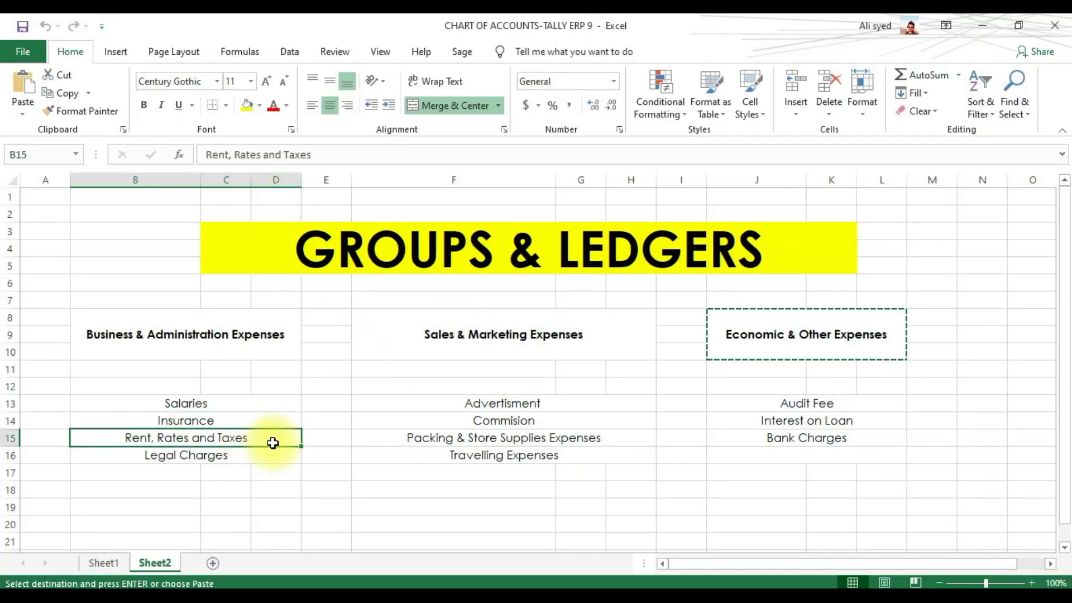
{"action": "key", "text": "alt+Tab"}
{"action": "type", "text": "R"}
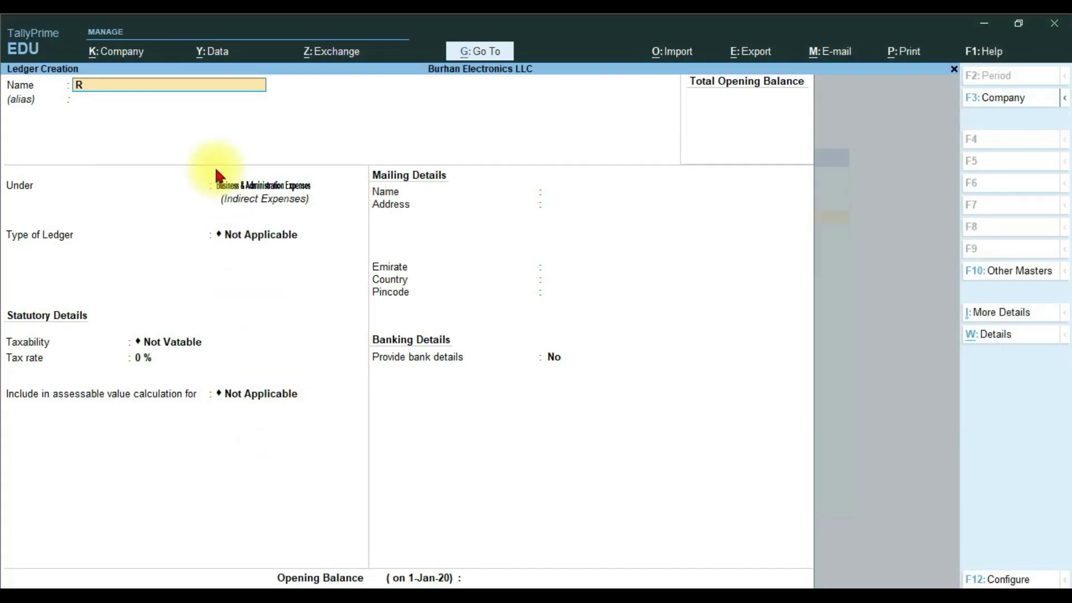
{"action": "type", "text": "ent Expenses"}
{"action": "key", "text": "Return"}
{"action": "key", "text": "Return"}
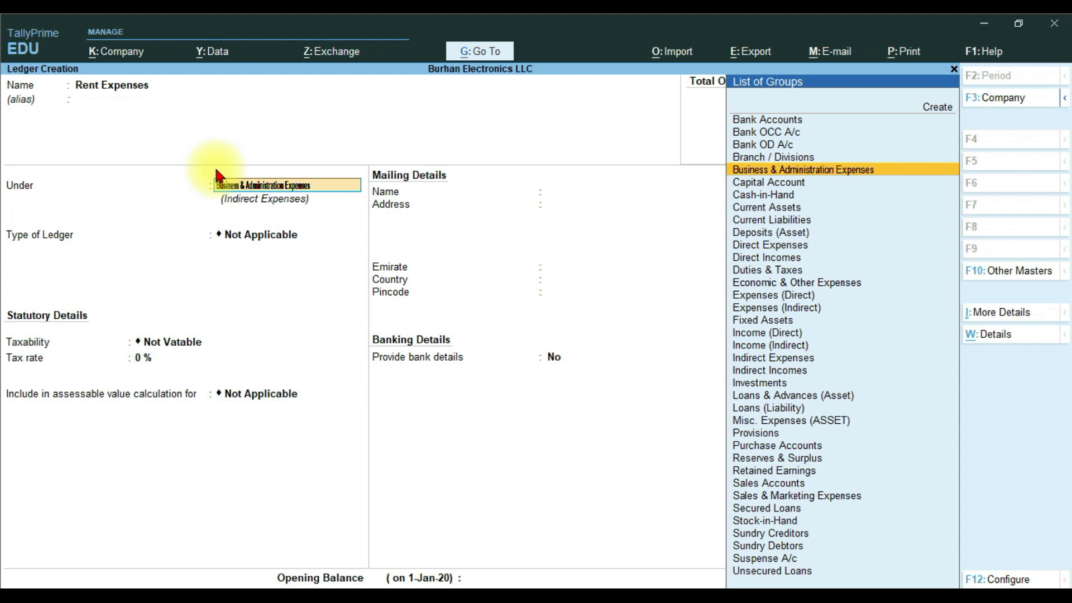
{"action": "key", "text": "Return"}
{"action": "key", "text": "Return"}
{"action": "key", "text": "Return"}
{"action": "key", "text": "Return"}
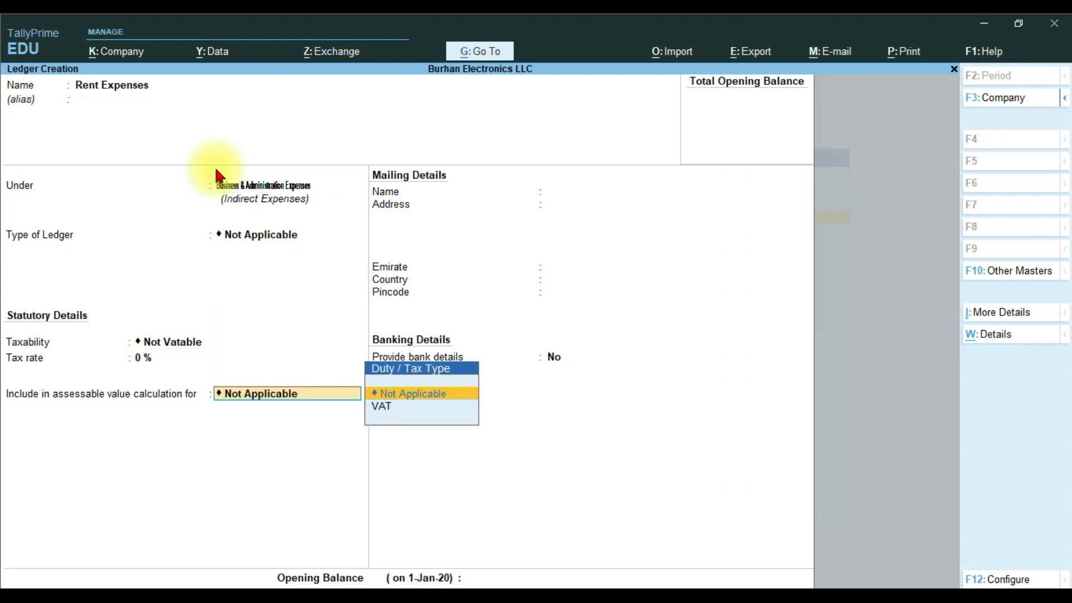
{"action": "key", "text": "Return"}
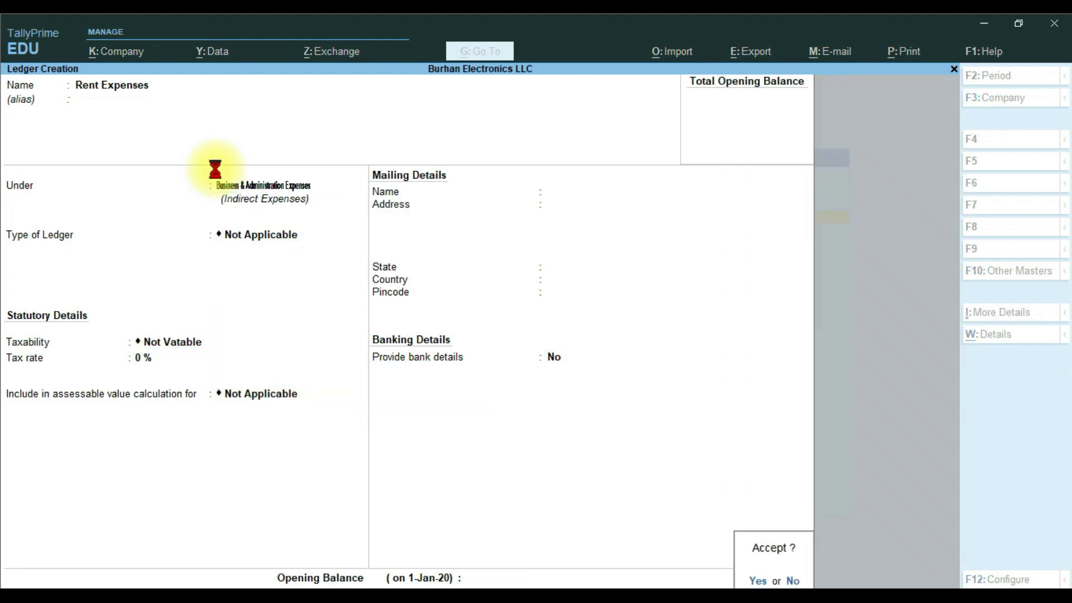
{"action": "key", "text": "Return"}
Step: Check the Excel list for the remaining administration ledger and create Legal Charges under Business & Administration Expenses
{"action": "key", "text": "alt+Tab"}
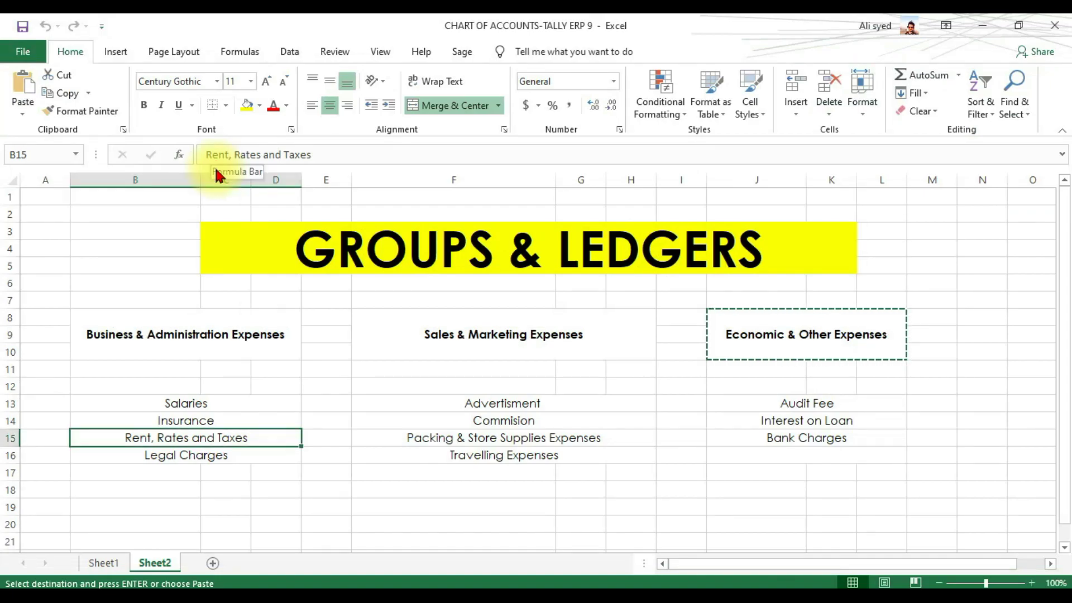
{"action": "key", "text": "alt+Tab"}
{"action": "type", "text": "Legal Charges"}
{"action": "key", "text": "Return"}
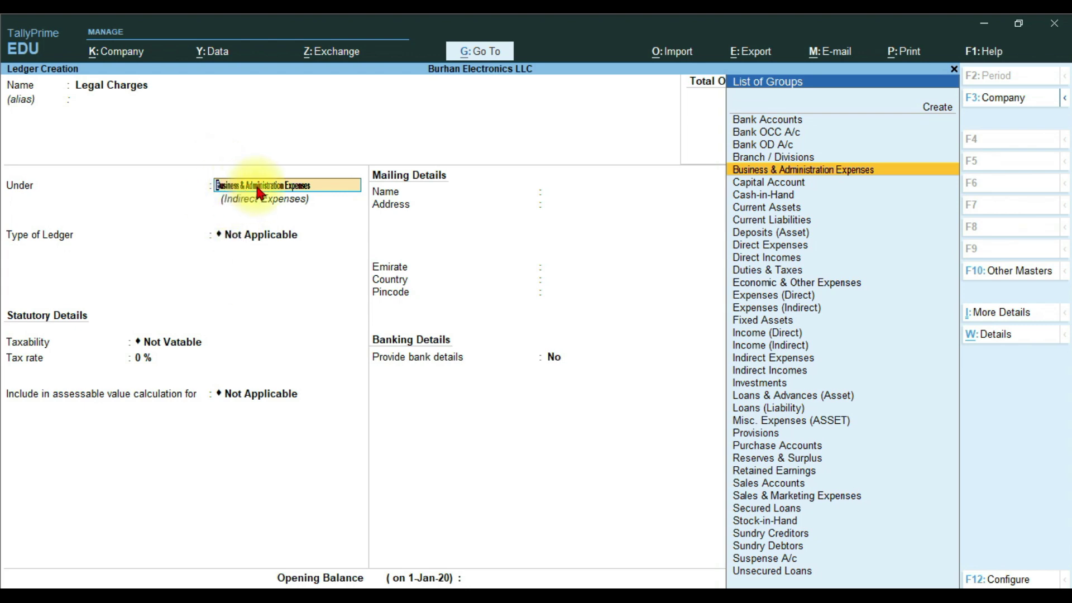
{"action": "key", "text": "Return"}
{"action": "key", "text": "Return"}
{"action": "key", "text": "Return"}
{"action": "key", "text": "Return"}
{"action": "key", "text": "Return"}
{"action": "key", "text": "Return"}
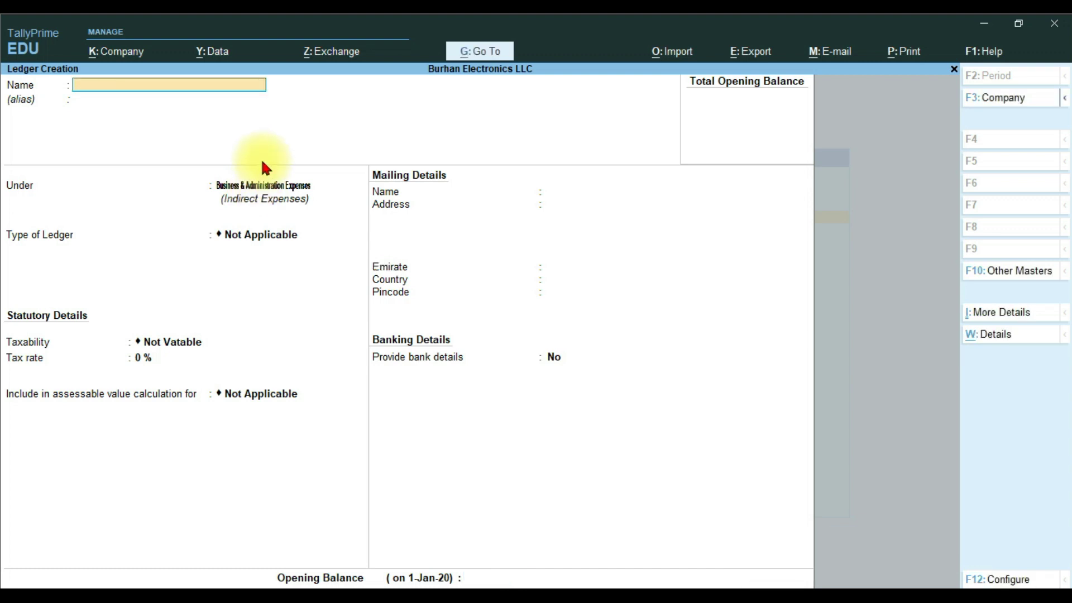
Step: Look up the first Sales & Marketing entry in Excel and name the new TallyPrime ledger Advertisement Expenses
{"action": "key", "text": "alt+Tab"}
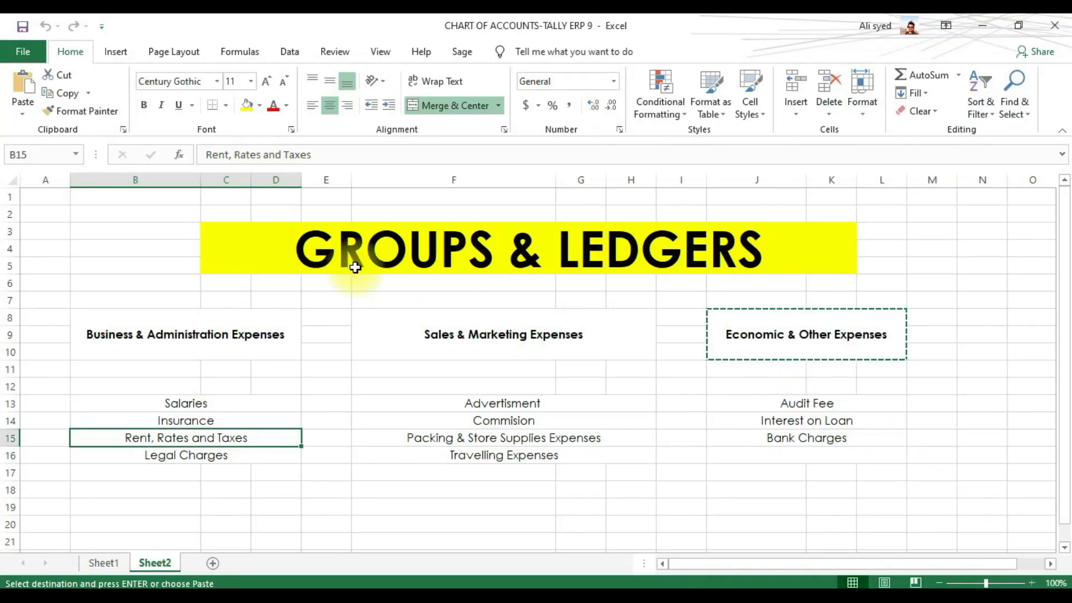
{"action": "left_click", "coordinate": [471, 403]}
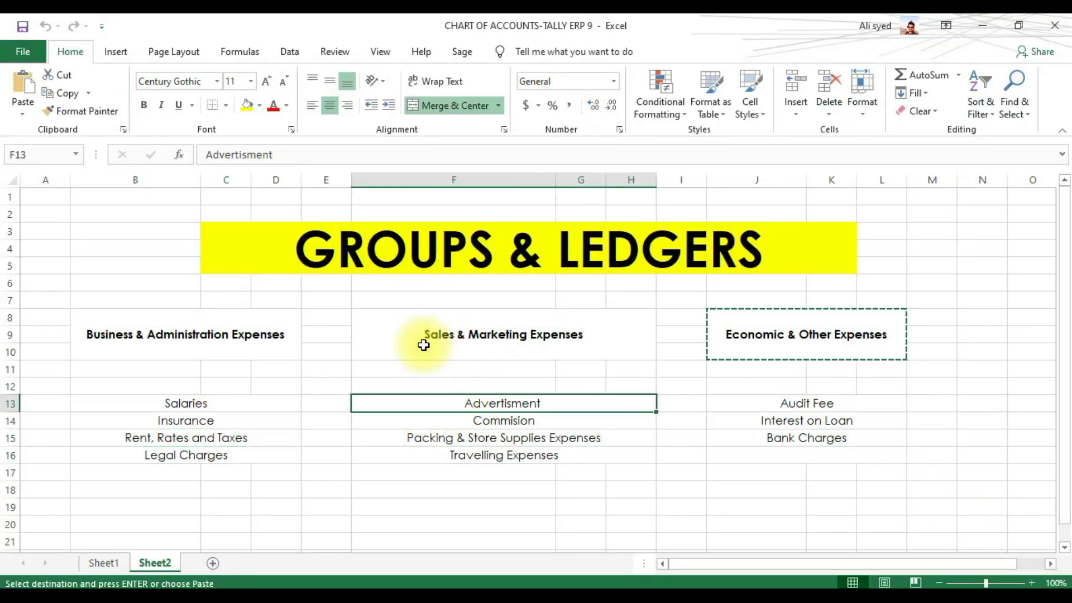
{"action": "key", "text": "alt+Tab"}
{"action": "type", "text": "Advertisem"}
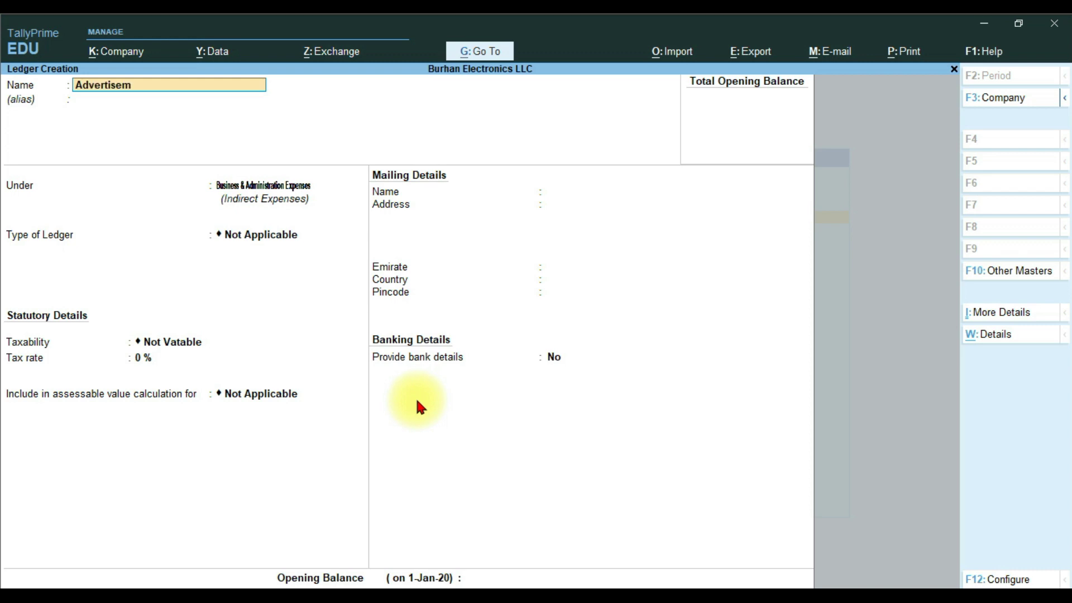
{"action": "type", "text": "ent Expenses"}
Step: Place the Advertisement Expenses ledger under the Sales & Marketing Expenses group, keep the remaining defaults, and save it
{"action": "key", "text": "Return"}
{"action": "key", "text": "Return"}
{"action": "type", "text": "Sales"}
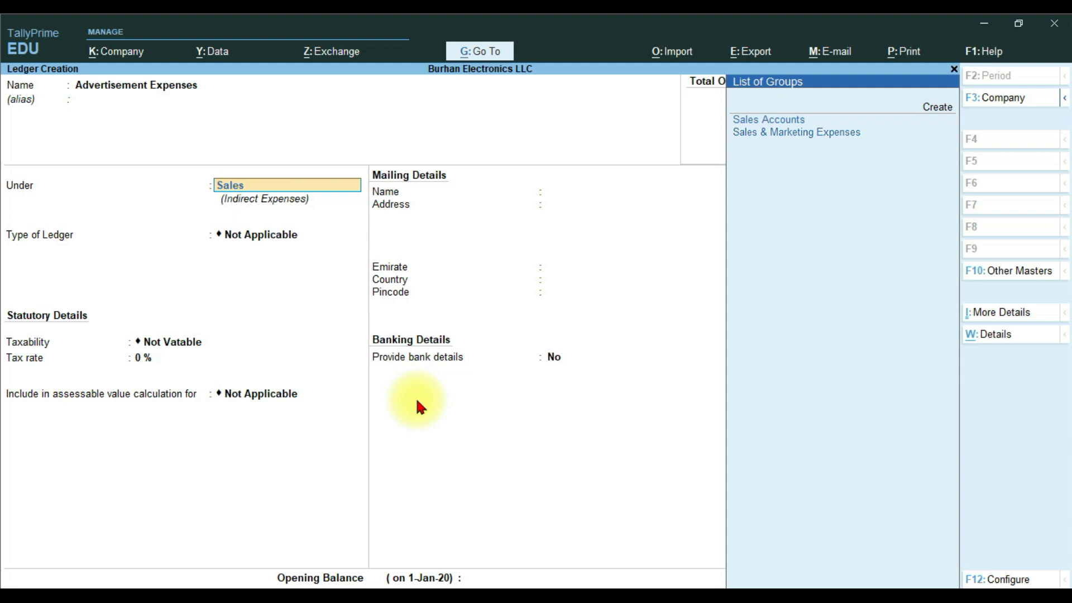
{"action": "key", "text": "Down"}
{"action": "key", "text": "Return"}
{"action": "key", "text": "Return"}
{"action": "key", "text": "Return"}
{"action": "key", "text": "Return"}
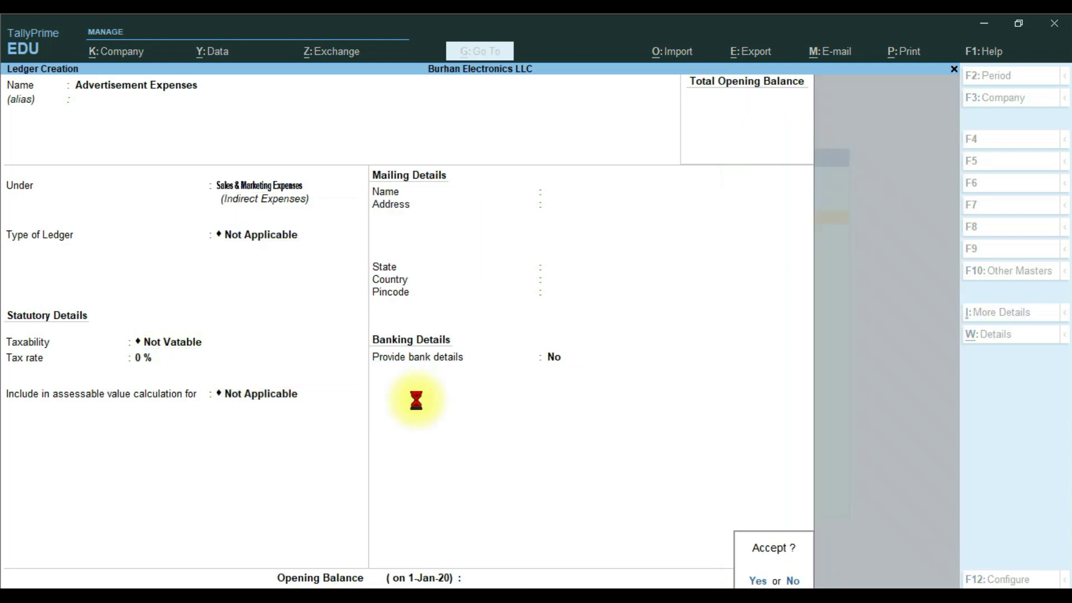
Step: Copy the Commision entry from Excel, paste it as the new ledger's name and extend it to Commision Expenses
{"action": "key", "text": "alt+Tab"}
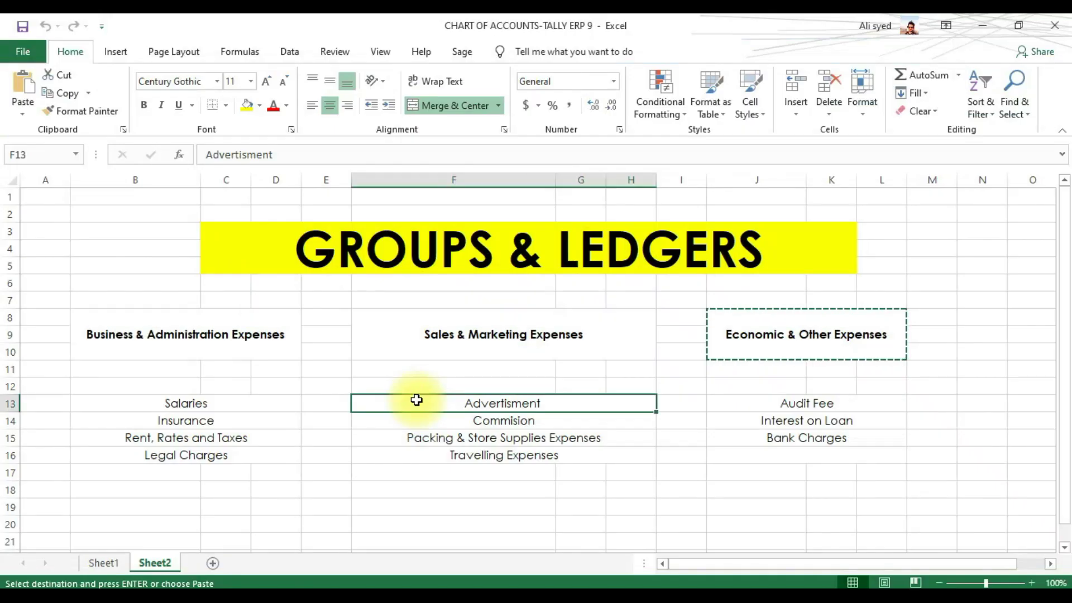
{"action": "left_click", "coordinate": [439, 424]}
{"action": "key", "text": "ctrl+c"}
{"action": "key", "text": "alt+Tab"}
{"action": "key", "text": "ctrl+alt+v"}
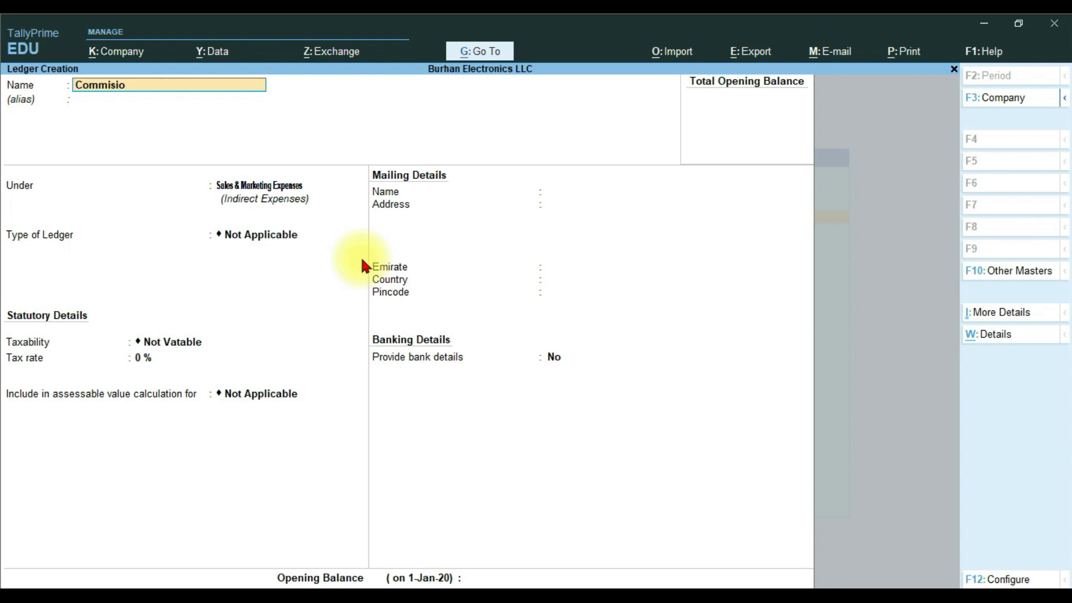
{"action": "type", "text": "Expenses"}
Step: Save the Commision Expenses ledger under Sales & Marketing Expenses with the default ledger type and taxability
{"action": "key", "text": "Return"}
{"action": "key", "text": "Return"}
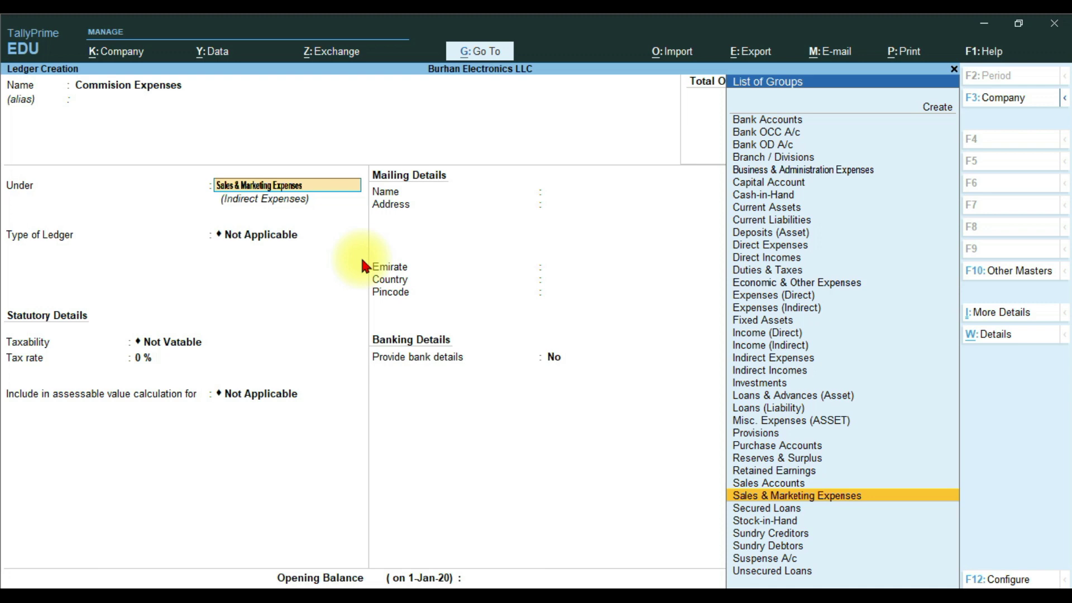
{"action": "key", "text": "Return"}
{"action": "key", "text": "Return"}
{"action": "key", "text": "Return"}
{"action": "key", "text": "Return"}
{"action": "key", "text": "Return"}
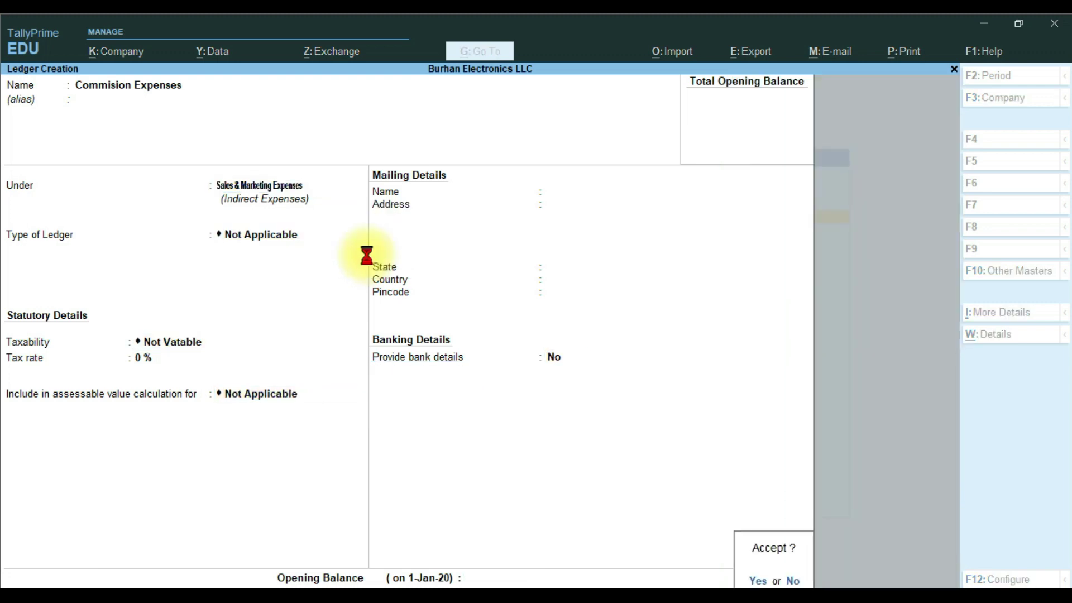
{"action": "key", "text": "Return"}
Step: Select the Packing & Store Supplies entry in Excel, and create the Packing Expenses ledger under Sales & Marketing Expenses in TallyPrime with default settings
{"action": "key", "text": "alt+Tab"}
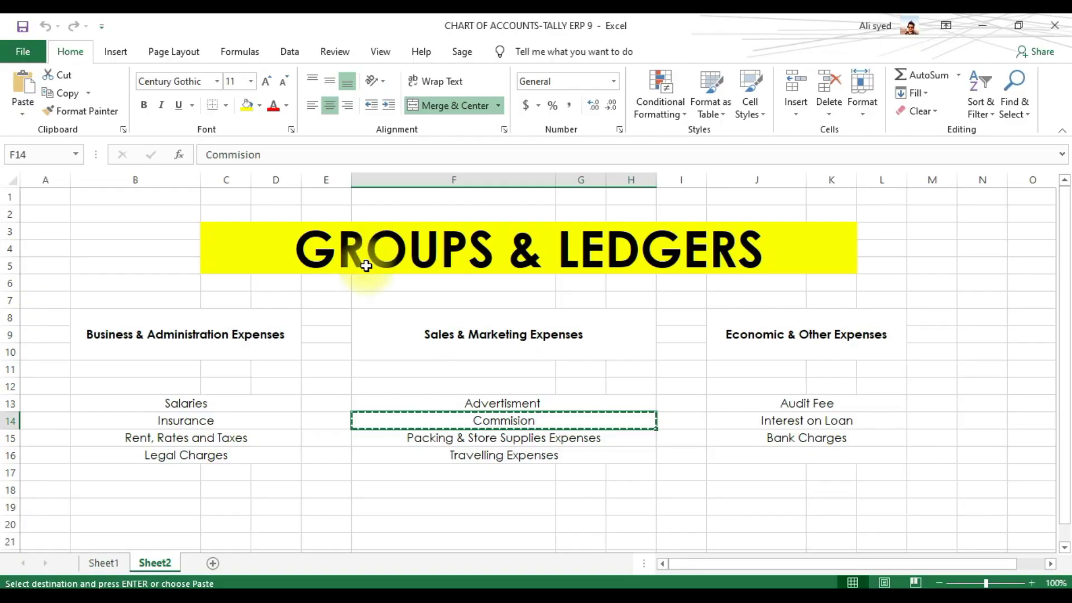
{"action": "left_click", "coordinate": [418, 438]}
{"action": "key", "text": "alt+Tab"}
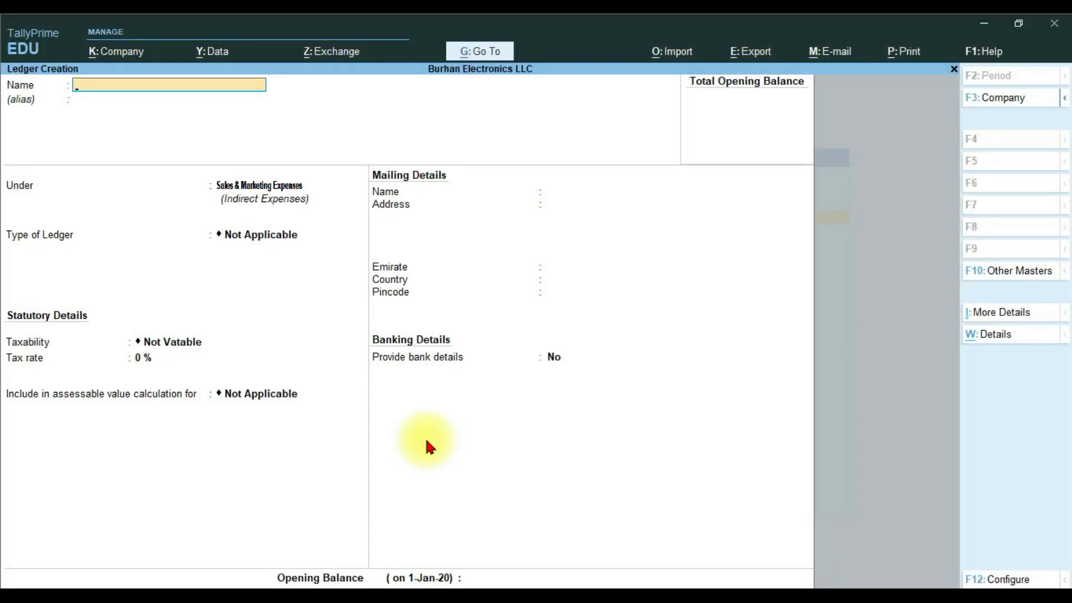
{"action": "type", "text": "Packing Expenses"}
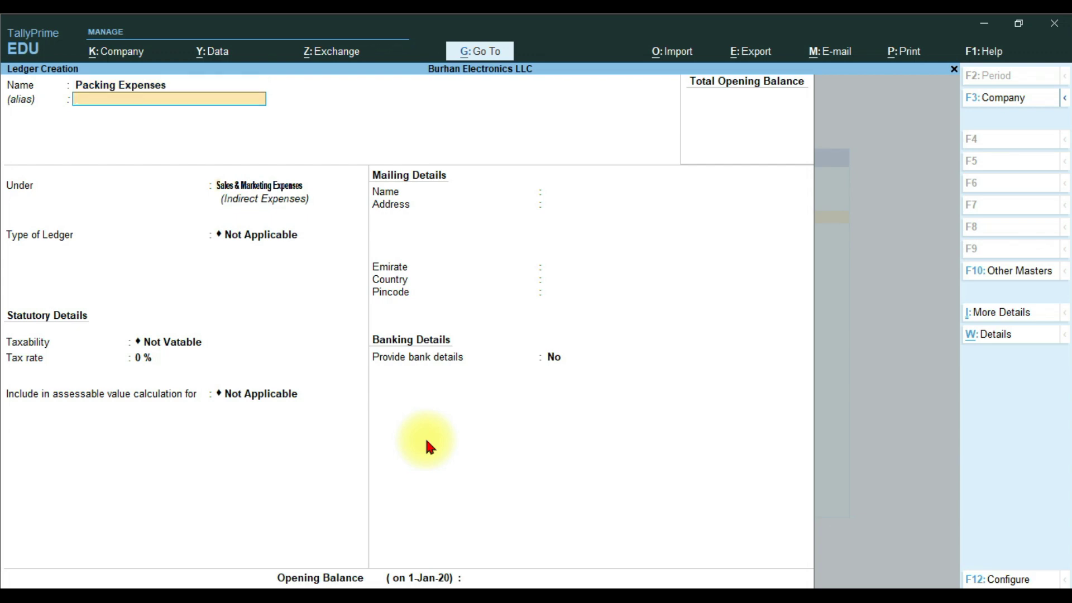
{"action": "key", "text": "Return"}
{"action": "key", "text": "Return"}
{"action": "key", "text": "Return"}
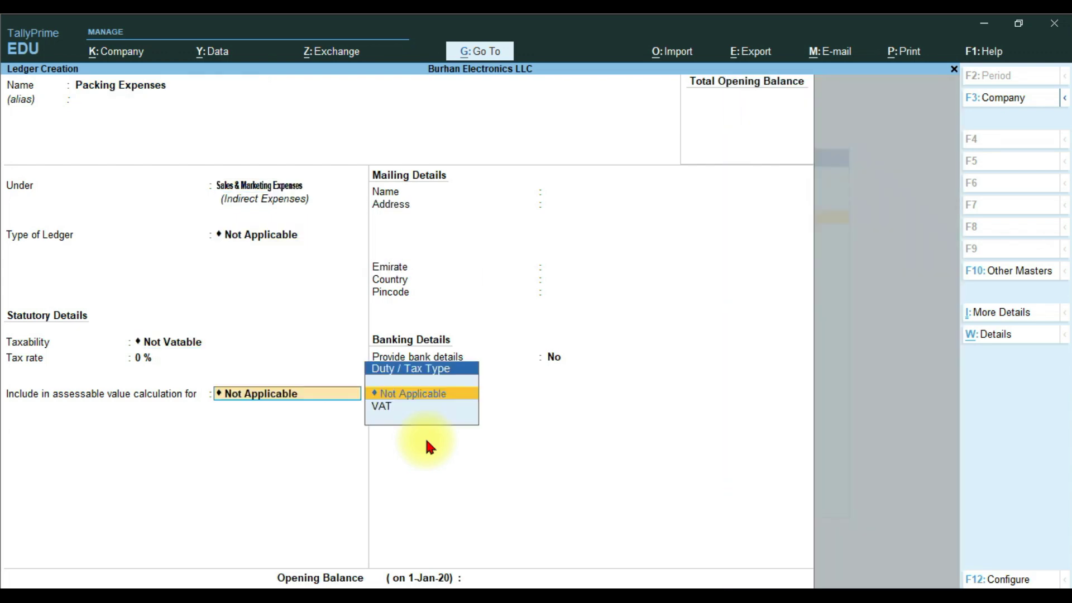
{"action": "key", "text": "Return"}
{"action": "key", "text": "ctrl+a"}
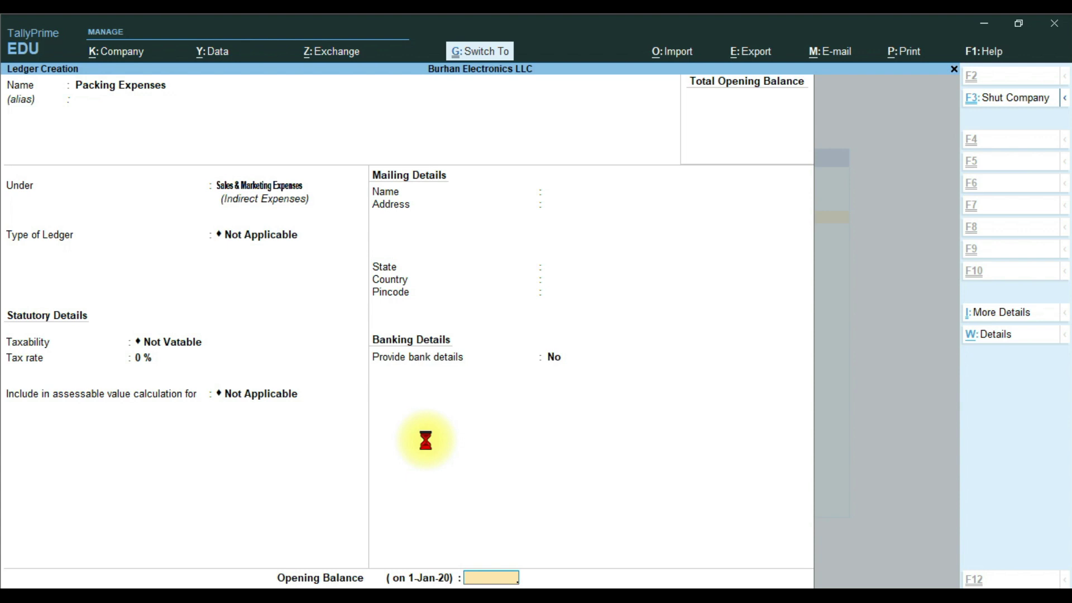
Step: Create the Travelling Expenses ledger under Sales & Marketing Expenses, keeping the default settings and leaving the opening balance empty
{"action": "type", "text": "Travelling Expenses"}
{"action": "key", "text": "Return"}
{"action": "key", "text": "Return"}
{"action": "key", "text": "Return"}
{"action": "key", "text": "Return"}
{"action": "key", "text": "Return"}
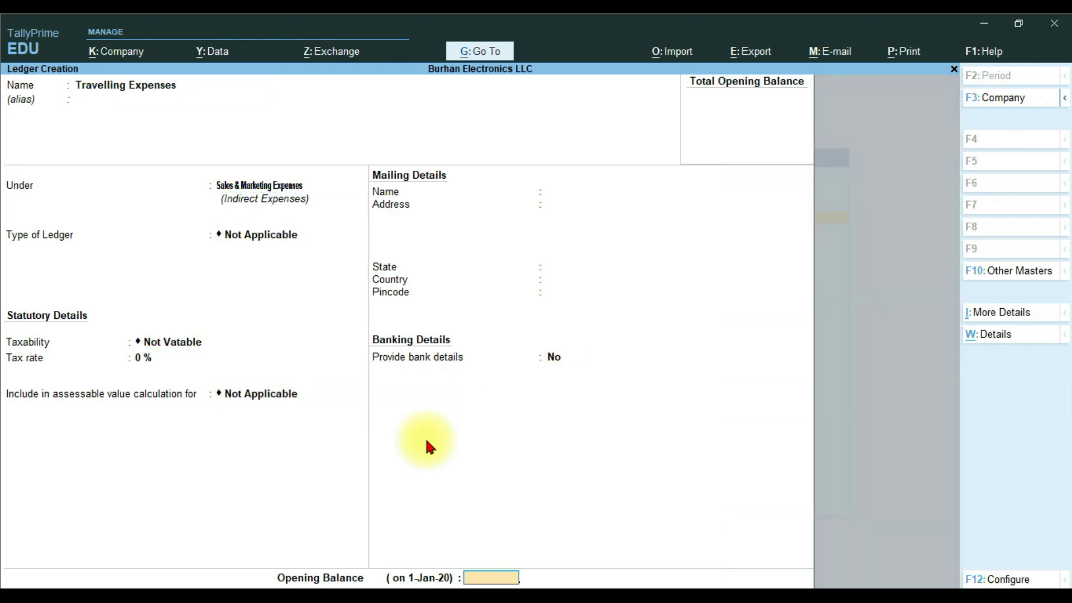
{"action": "key", "text": "Return"}
{"action": "key", "text": "Return"}
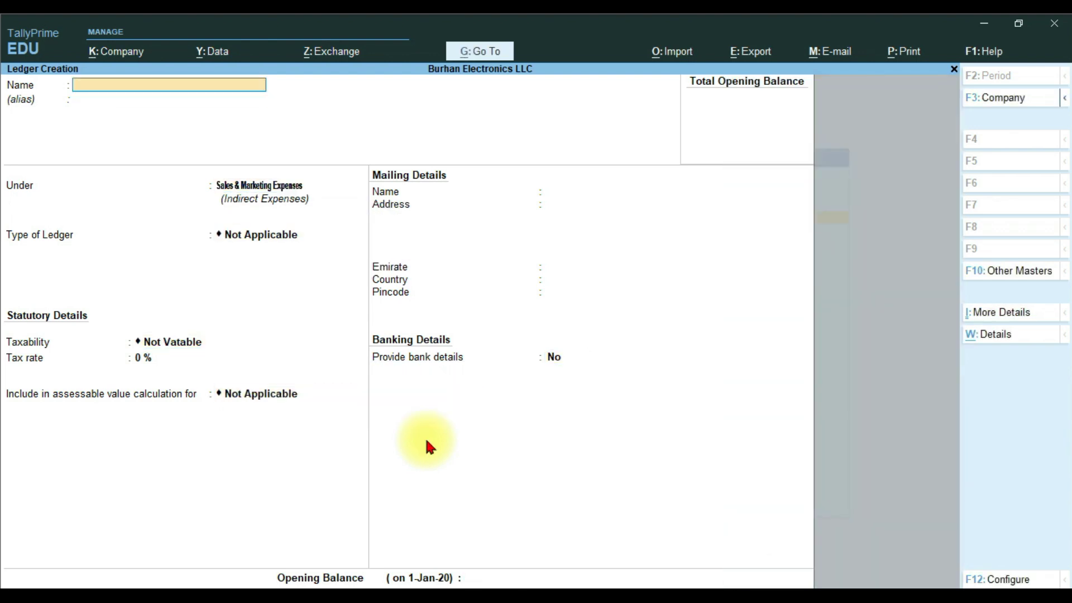
Step: Check the groups and ledgers list in Excel, and close TallyPrime's ledger creation to return to the Gateway of Tally
{"action": "key", "text": "alt+Tab"}
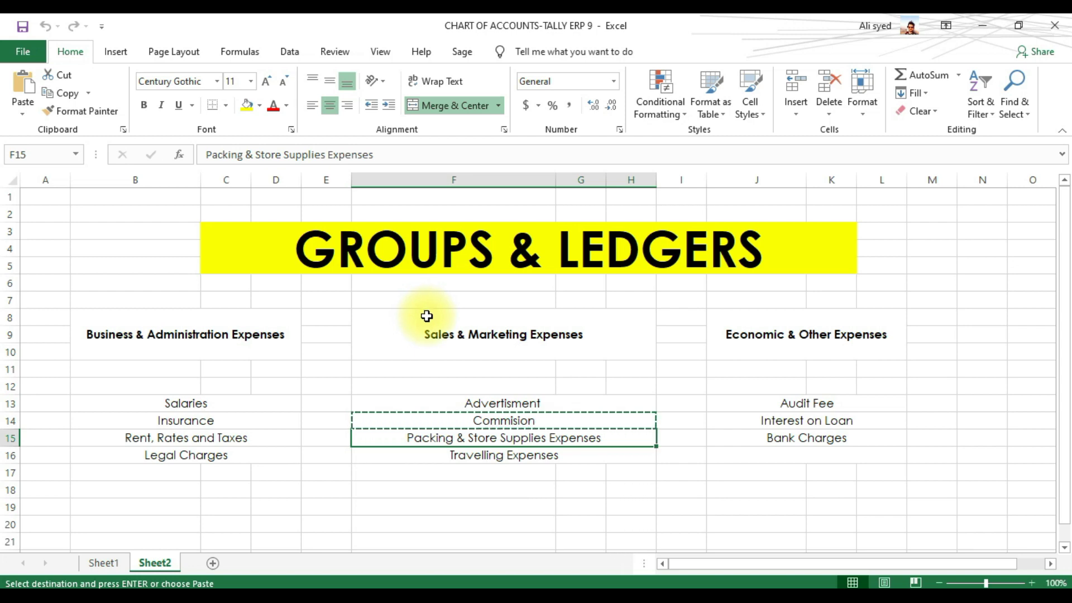
{"action": "key", "text": "alt+Tab"}
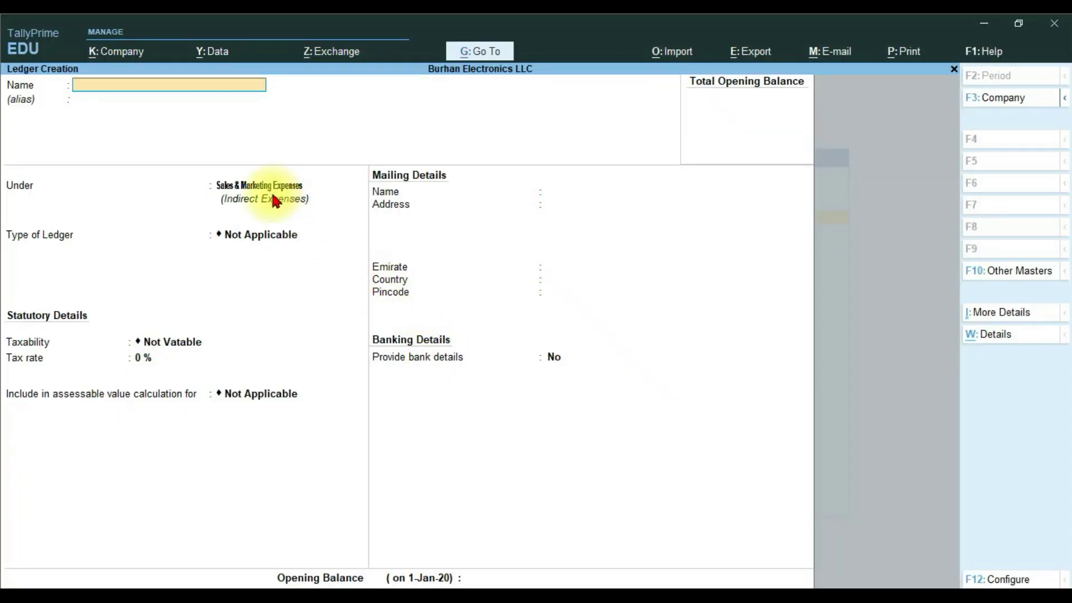
{"action": "key", "text": "Escape"}
{"action": "key", "text": "y"}
{"action": "key", "text": "Escape"}
{"action": "key", "text": "n"}
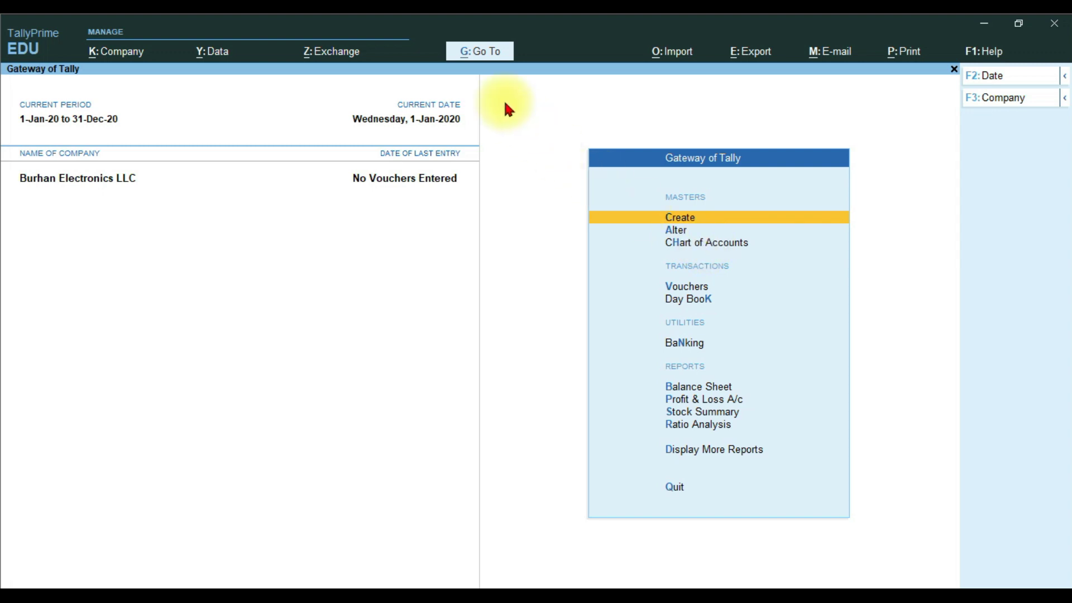
Step: Open the Chart of Accounts report and view its ledgers as a flat list and by group, down to the Expenses section
{"action": "left_click", "coordinate": [479, 51]}
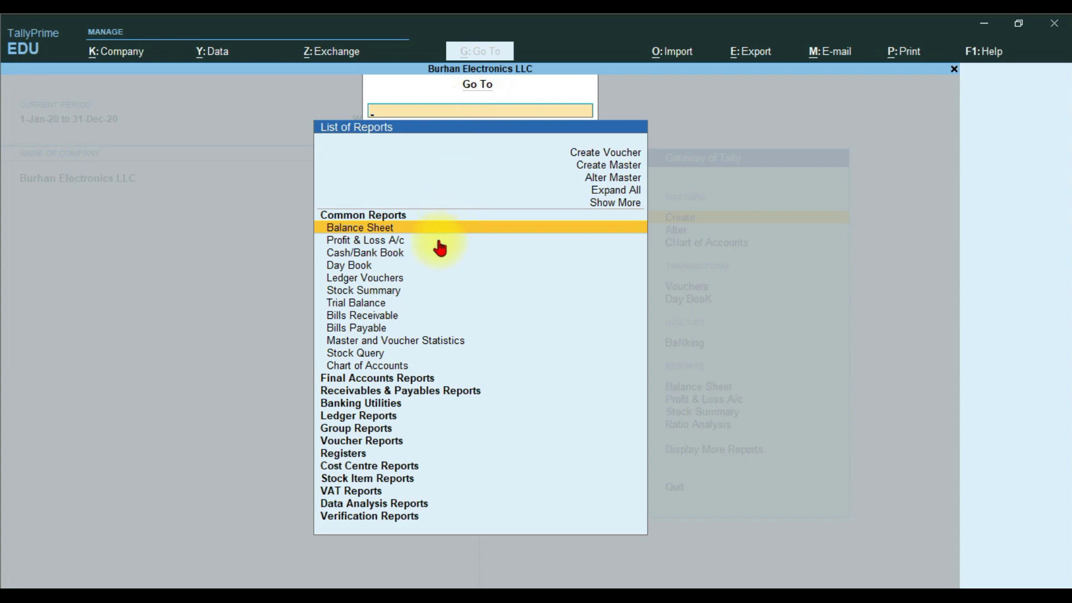
{"action": "left_click", "coordinate": [406, 369]}
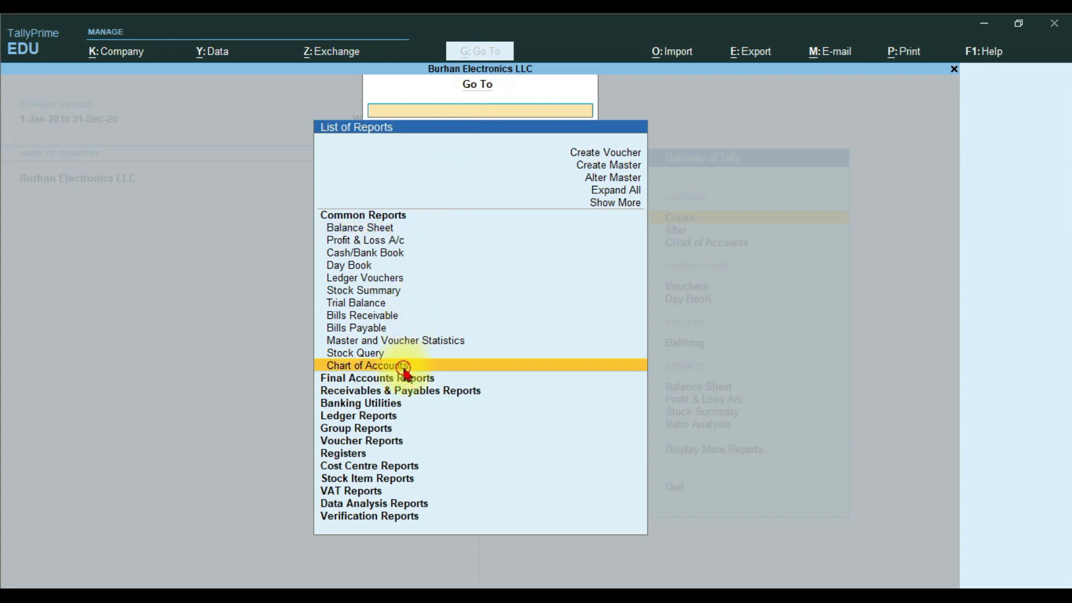
{"action": "left_click", "coordinate": [406, 371]}
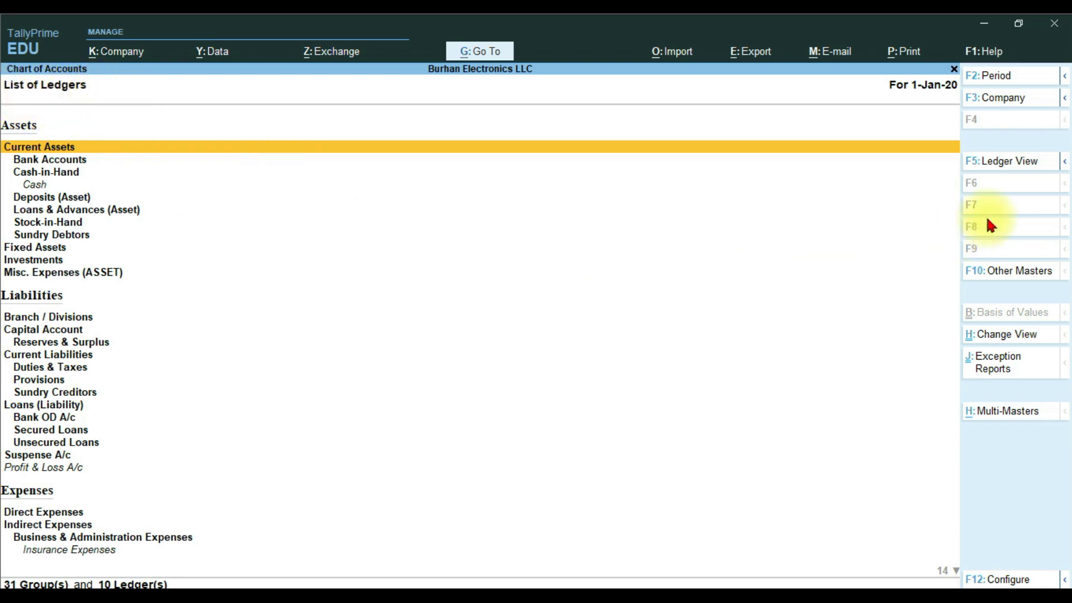
{"action": "left_click", "coordinate": [1029, 167]}
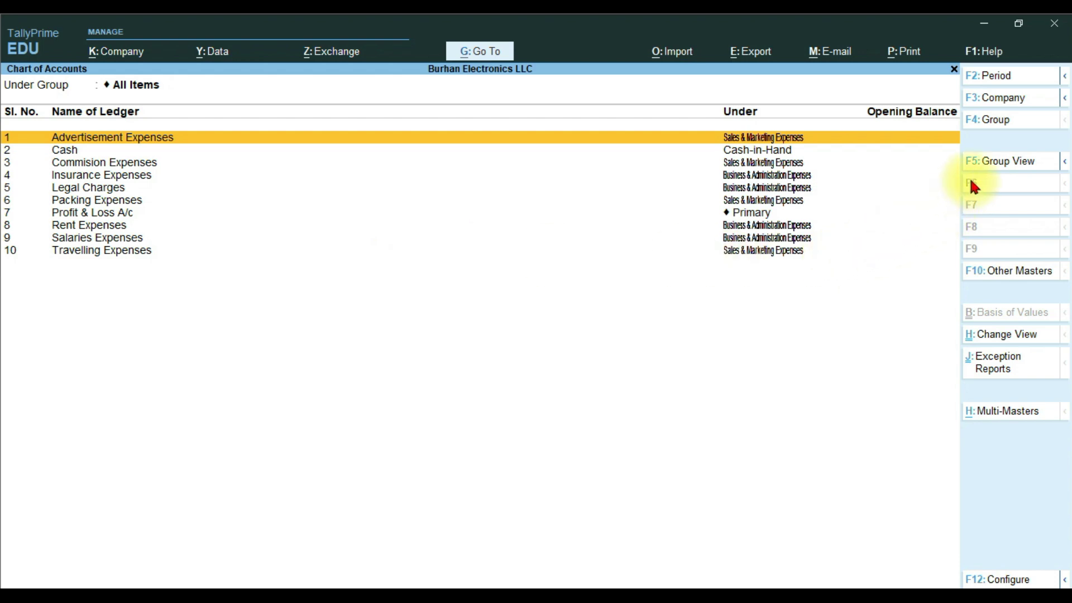
{"action": "left_click", "coordinate": [1002, 167]}
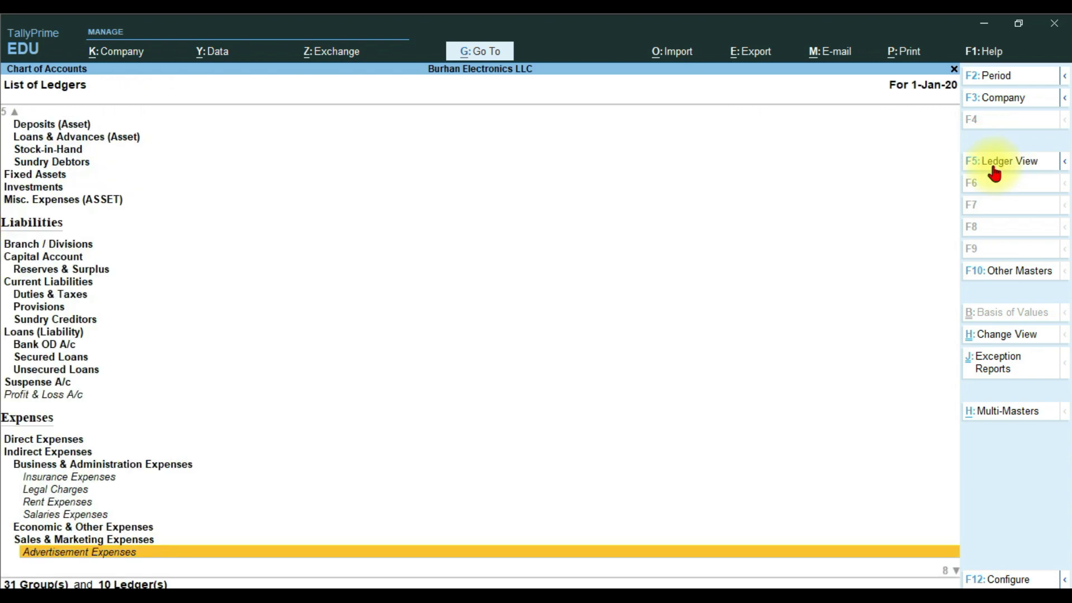
{"action": "scroll", "coordinate": [178, 334], "scroll_direction": "down", "scroll_amount": 6}
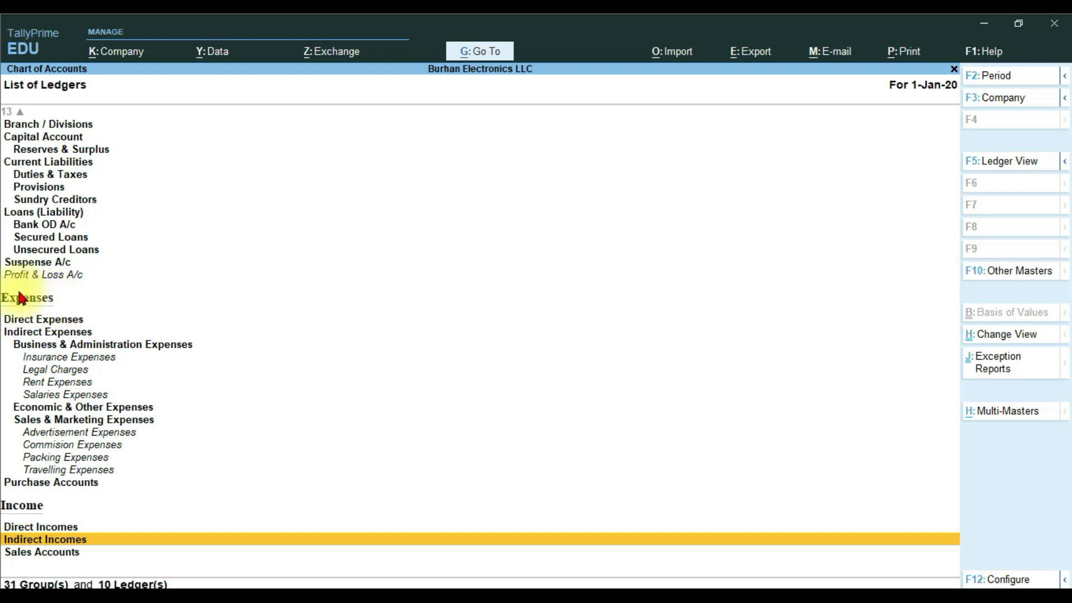
Step: Examine the Business & Administration Expenses group under Indirect Expenses and each of its ledgers, from Insurance to Salaries
{"action": "left_click", "coordinate": [17, 335]}
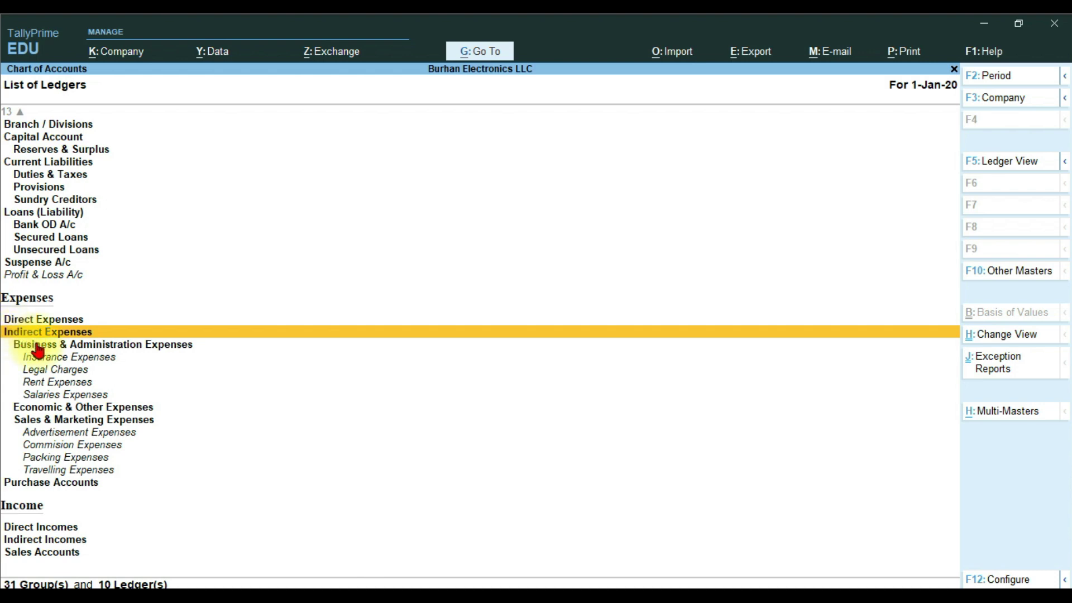
{"action": "left_click", "coordinate": [41, 345]}
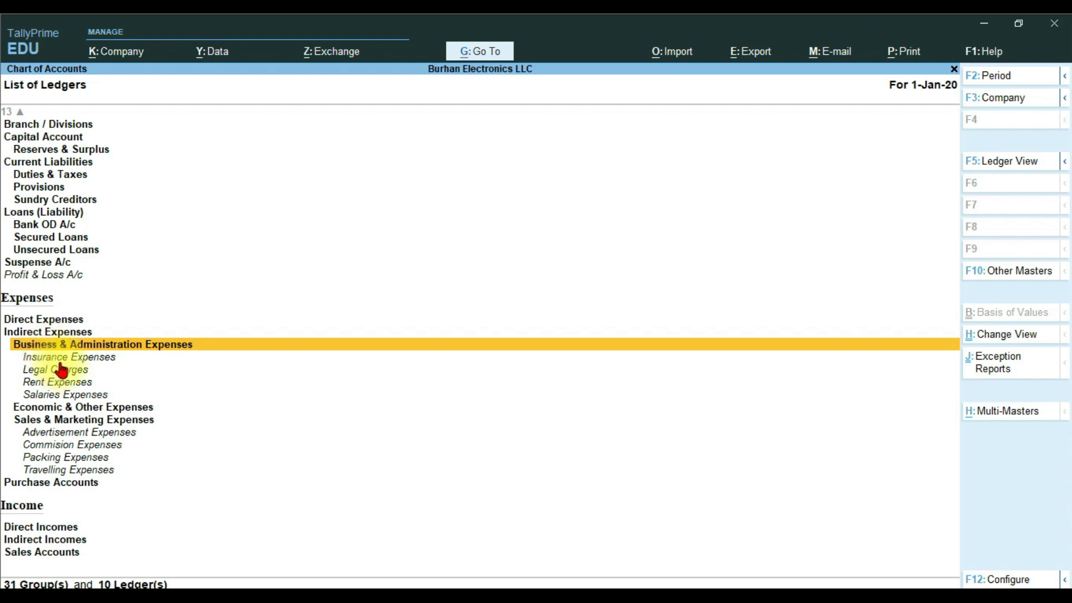
{"action": "left_click", "coordinate": [61, 358]}
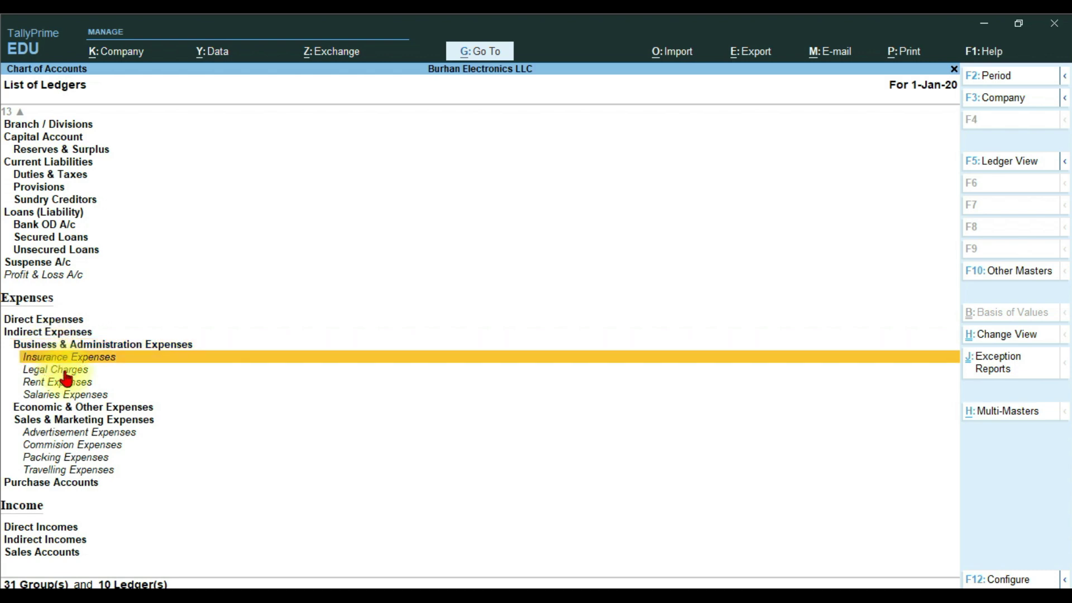
{"action": "left_click", "coordinate": [67, 373]}
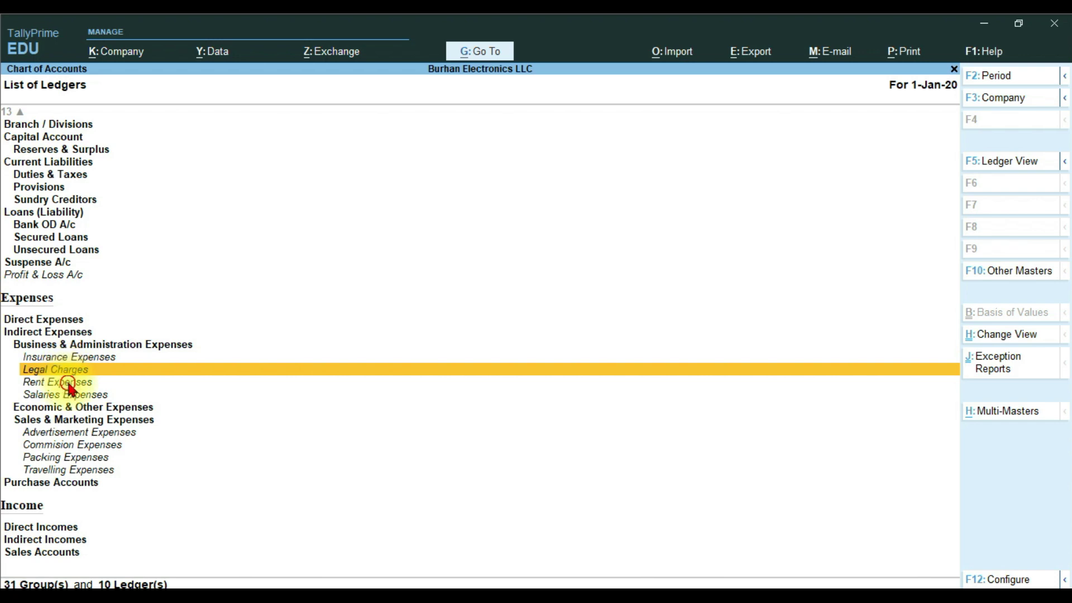
{"action": "left_click", "coordinate": [69, 384]}
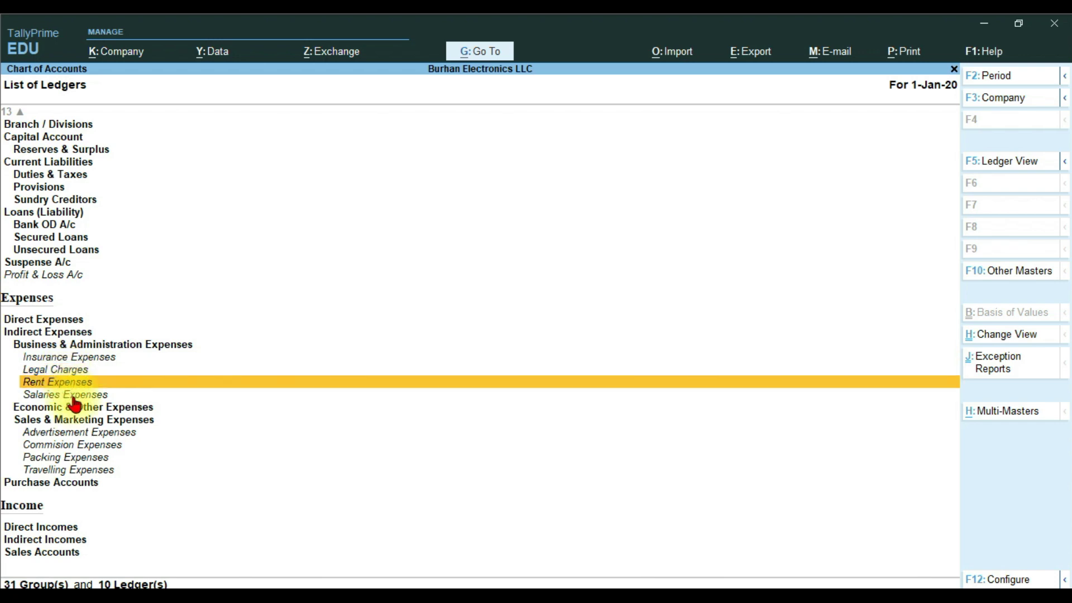
{"action": "left_click", "coordinate": [74, 398]}
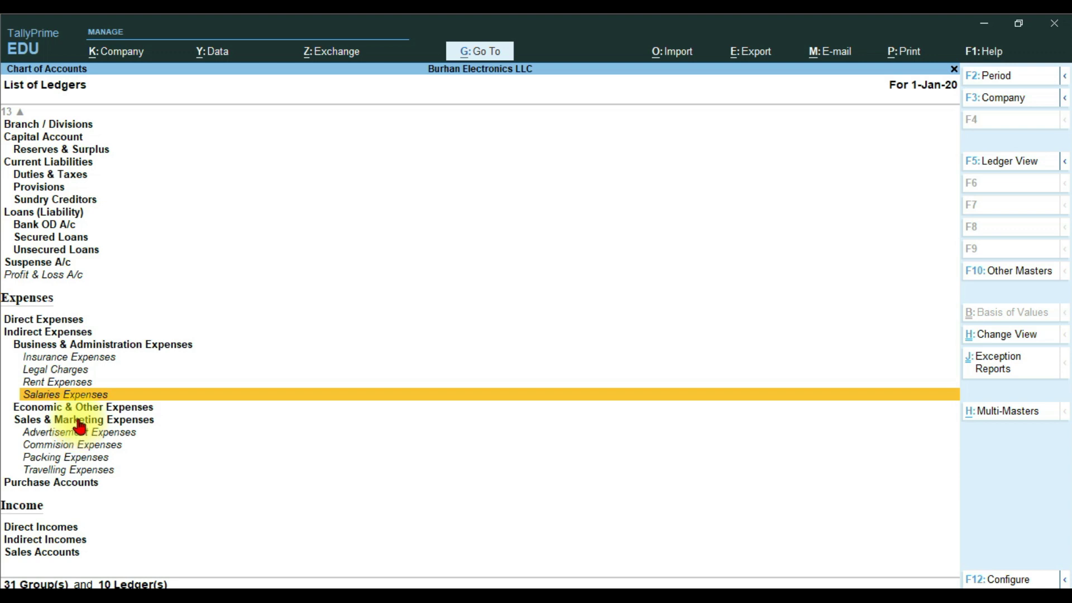
Step: Examine the Sales & Marketing Expenses ledgers, and review the Economic & Other and Business & Administration Expenses groups
{"action": "left_click", "coordinate": [79, 422]}
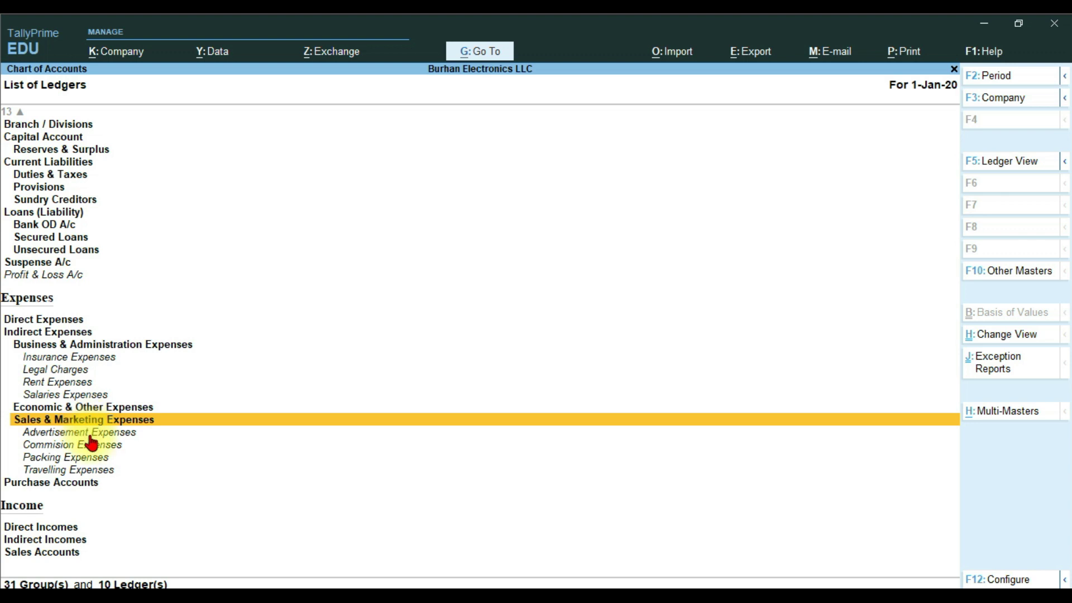
{"action": "key", "text": "Down"}
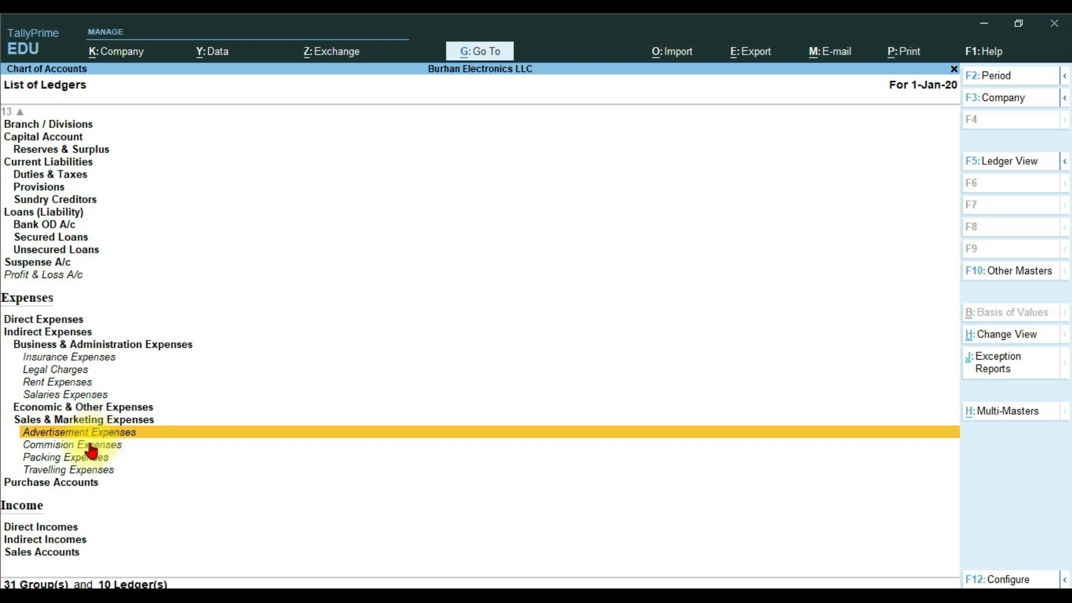
{"action": "left_click", "coordinate": [92, 450]}
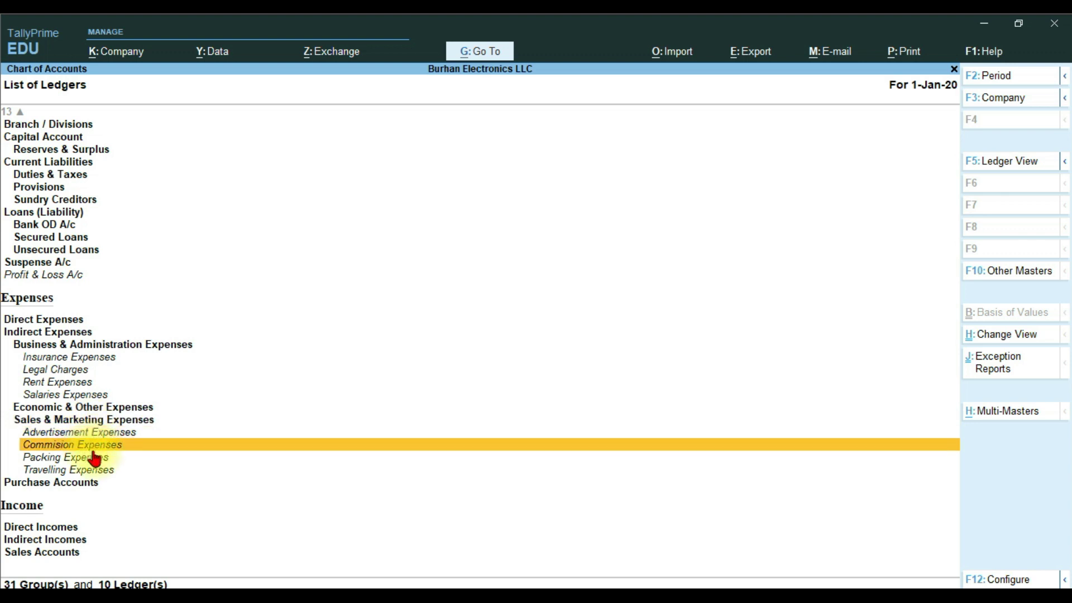
{"action": "left_click", "coordinate": [94, 459]}
{"action": "left_click", "coordinate": [97, 471]}
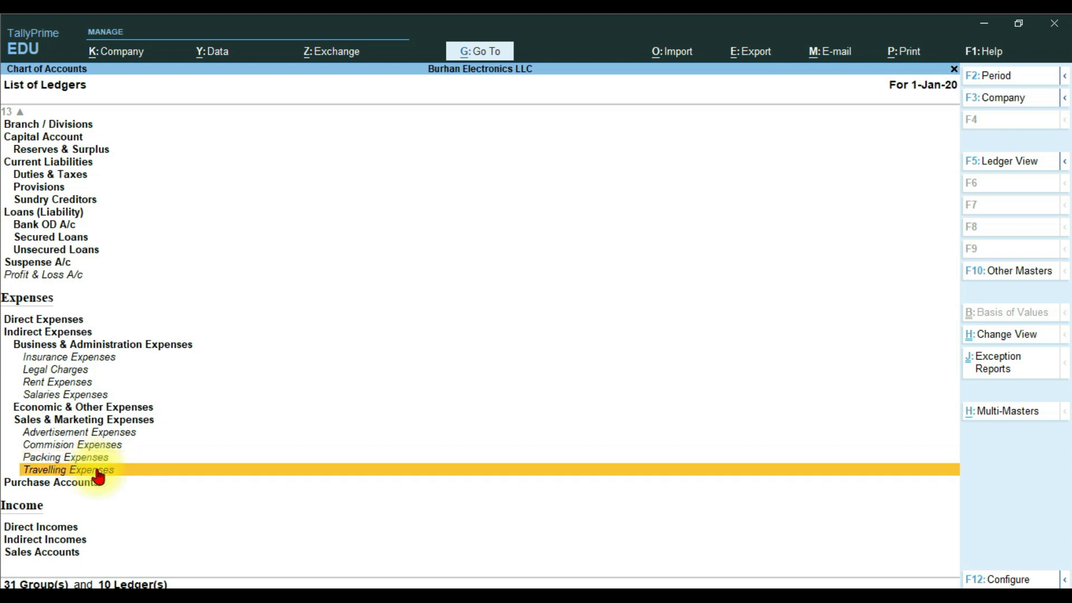
{"action": "left_click", "coordinate": [88, 432]}
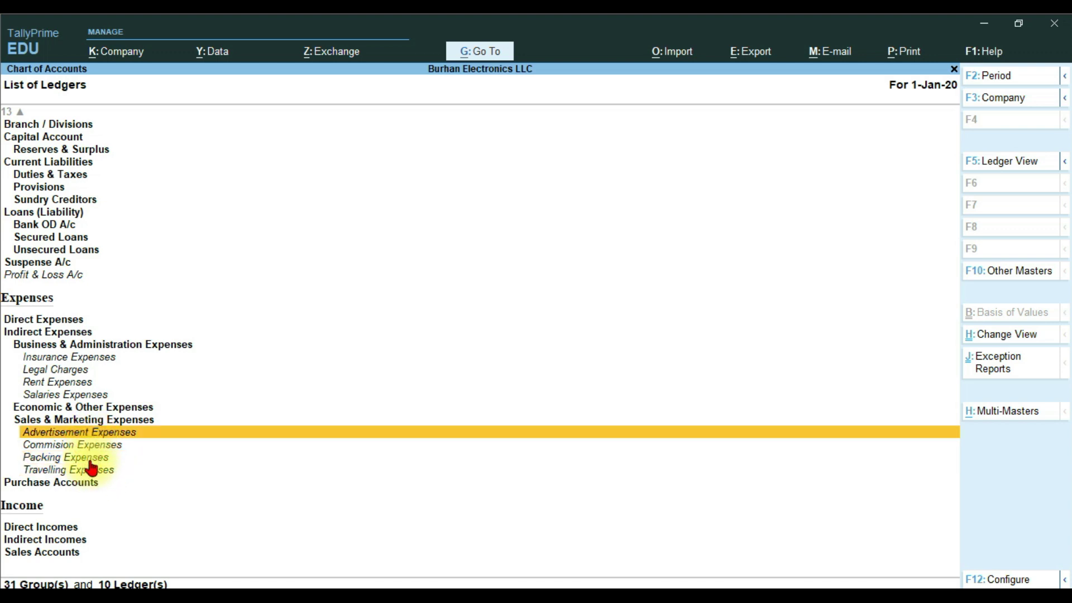
{"action": "left_click", "coordinate": [78, 423]}
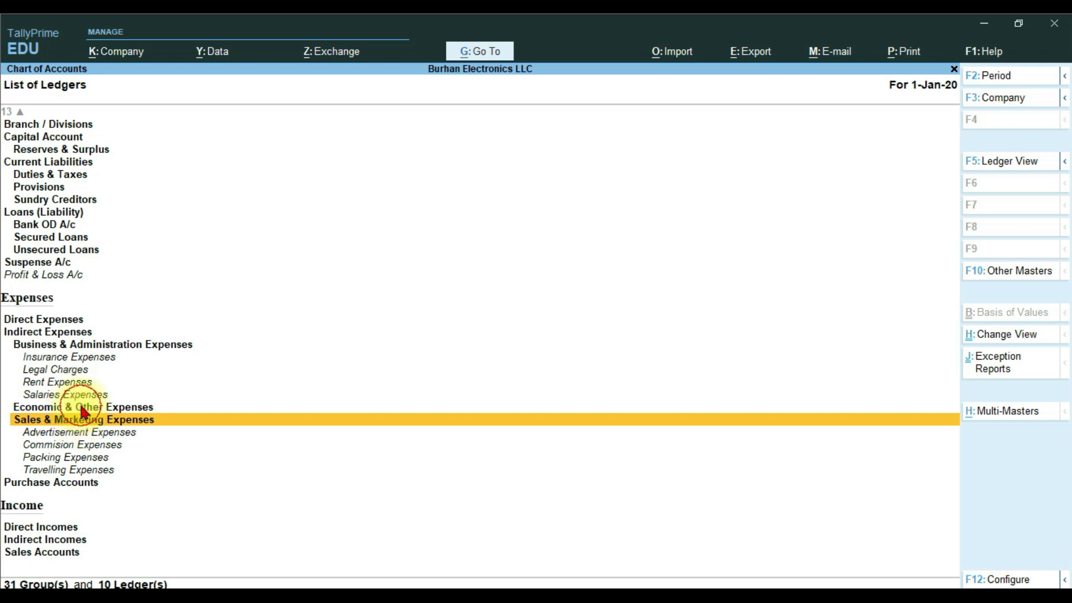
{"action": "left_click", "coordinate": [82, 411]}
{"action": "left_click", "coordinate": [92, 346]}
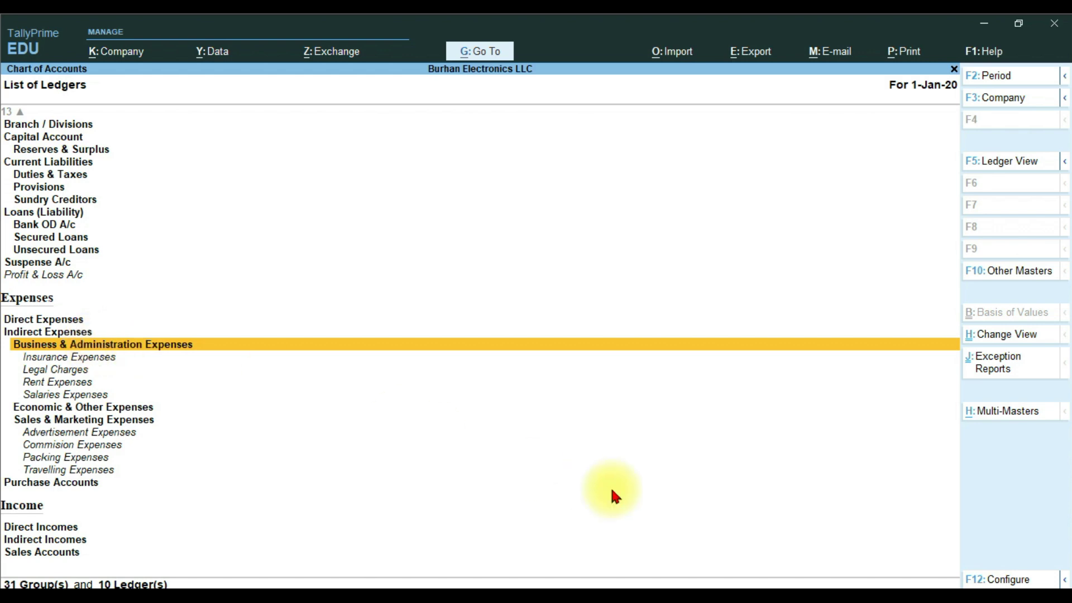
Step: Switch to Tally.ERP 9 and open the creation form for a single account group in Thomas Electronics LLC
{"action": "left_click", "coordinate": [768, 586]}
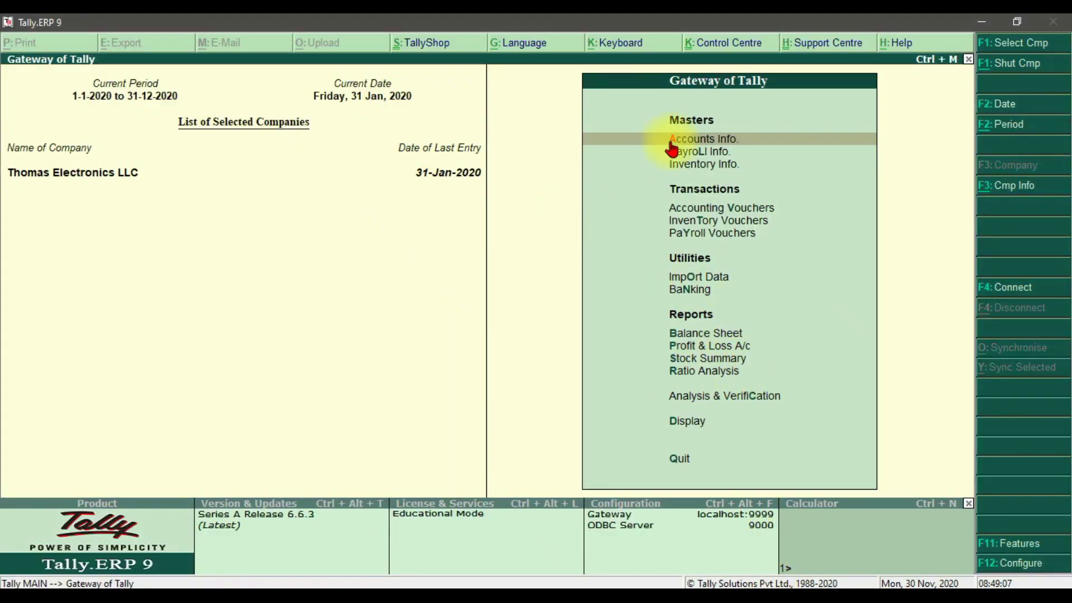
{"action": "left_click", "coordinate": [716, 143]}
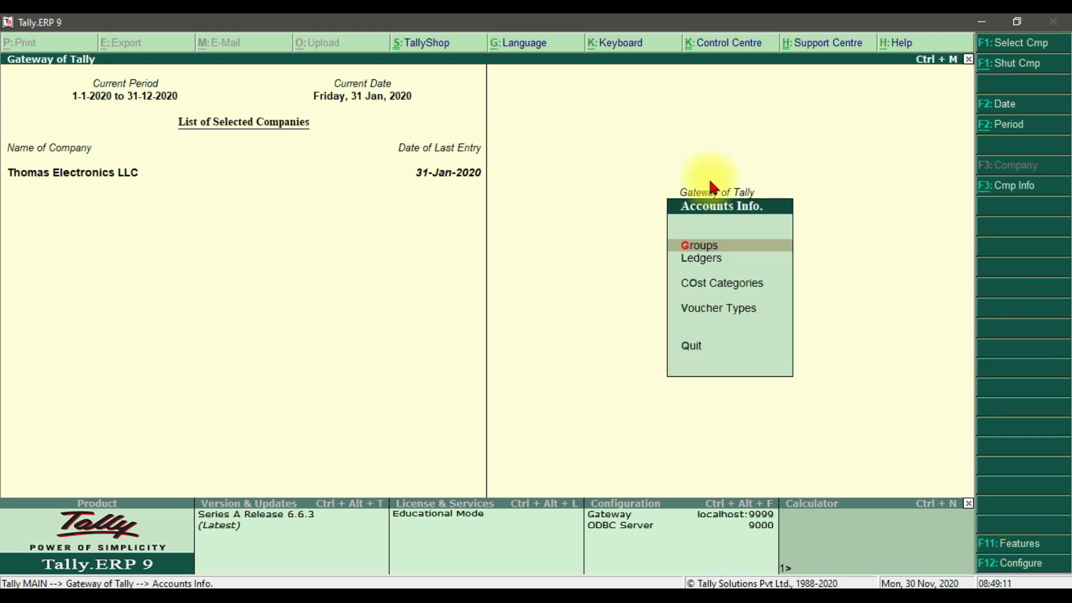
{"action": "left_click", "coordinate": [707, 248]}
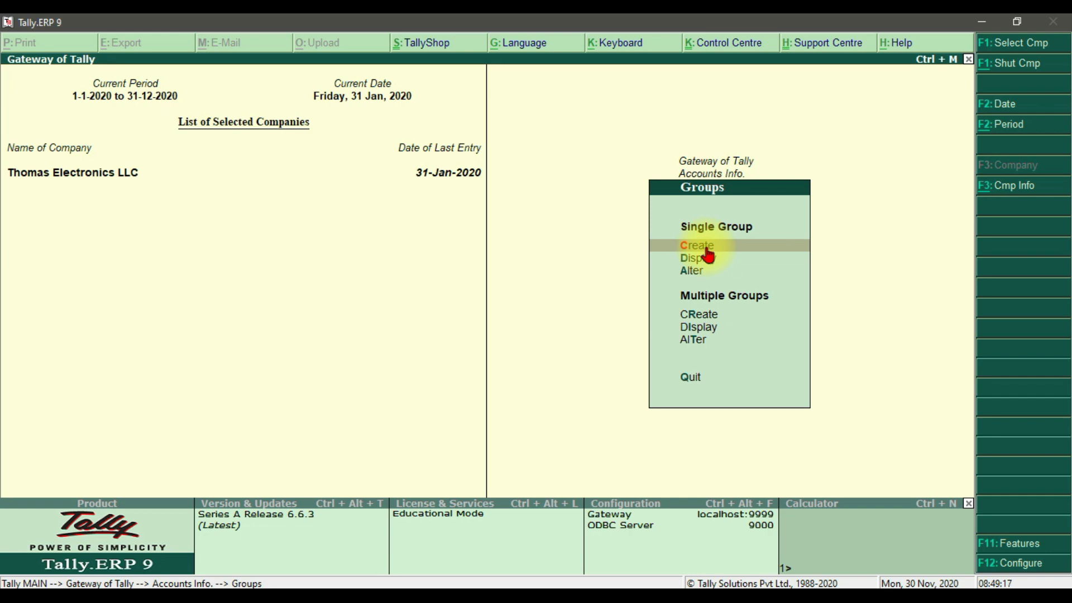
{"action": "left_click", "coordinate": [692, 245]}
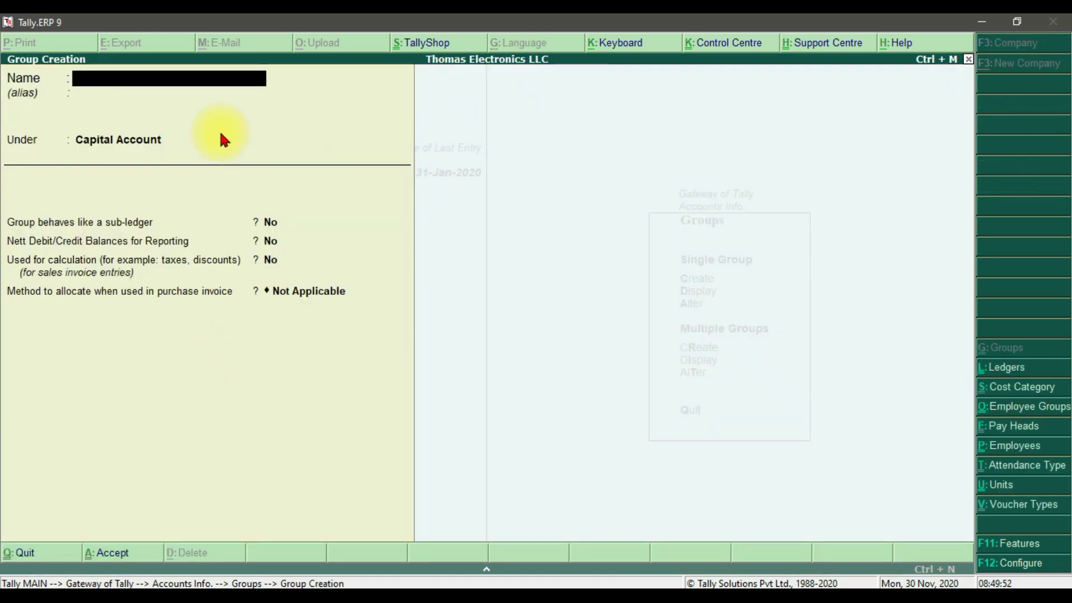
Step: Name the new group Buildings and place it under Fixed Assets
{"action": "type", "text": "Buildings"}
{"action": "key", "text": "Return"}
{"action": "type", "text": "Fix"}
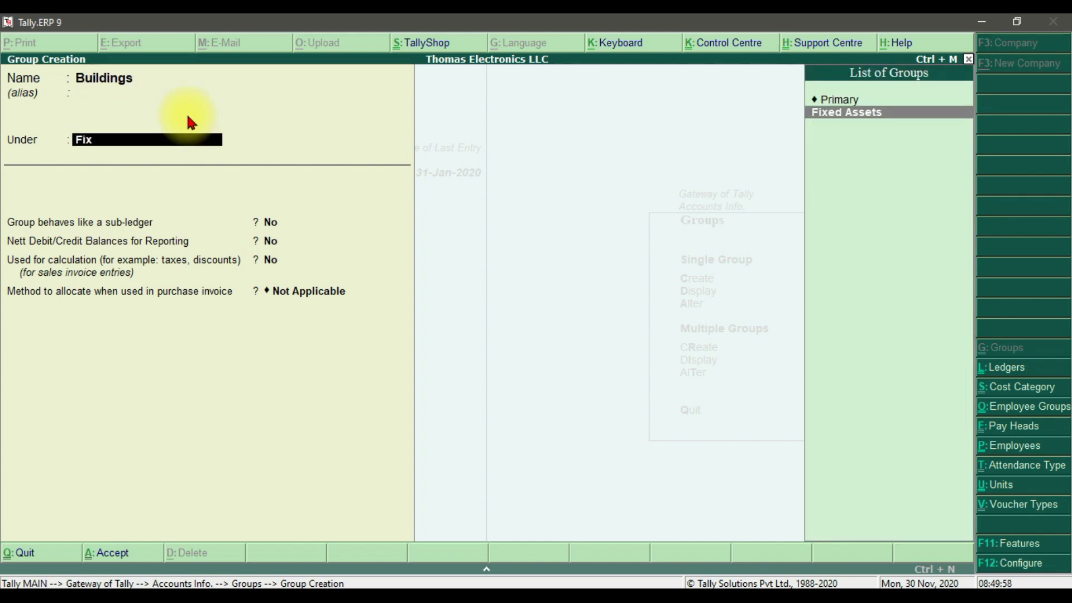
{"action": "key", "text": "Return"}
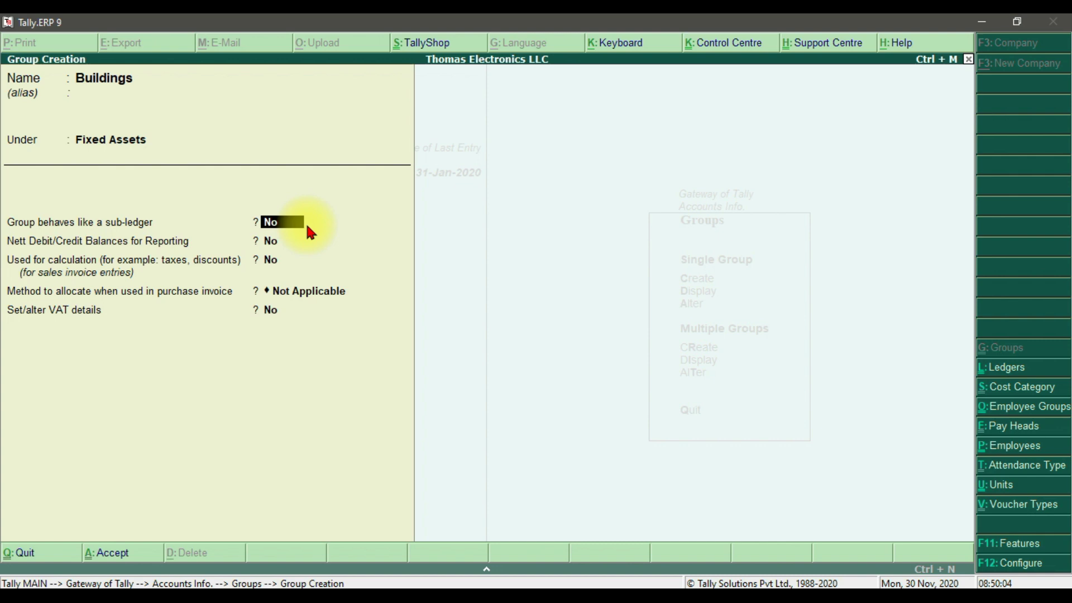
Step: Save the Buildings group and return to the Gateway of Tally
{"action": "key", "text": "ctrl+a"}
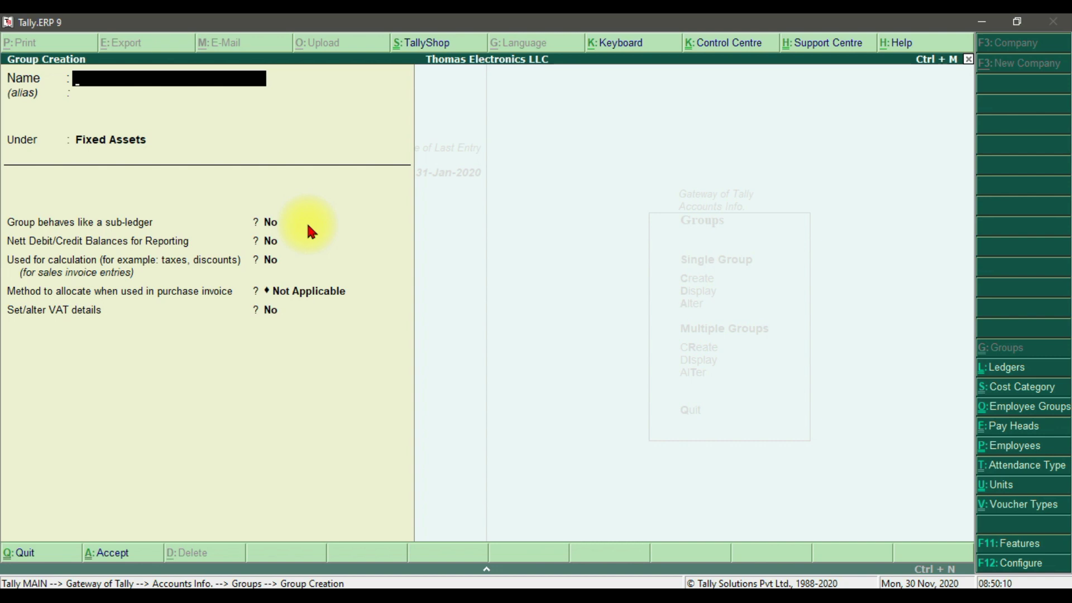
{"action": "key", "text": "Escape"}
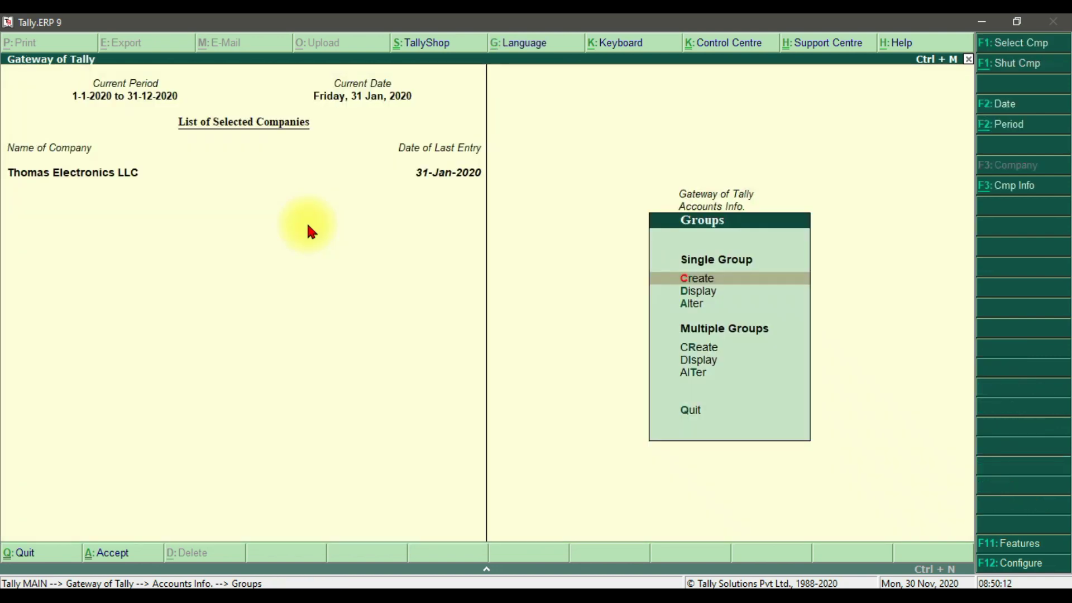
{"action": "key", "text": "Escape"}
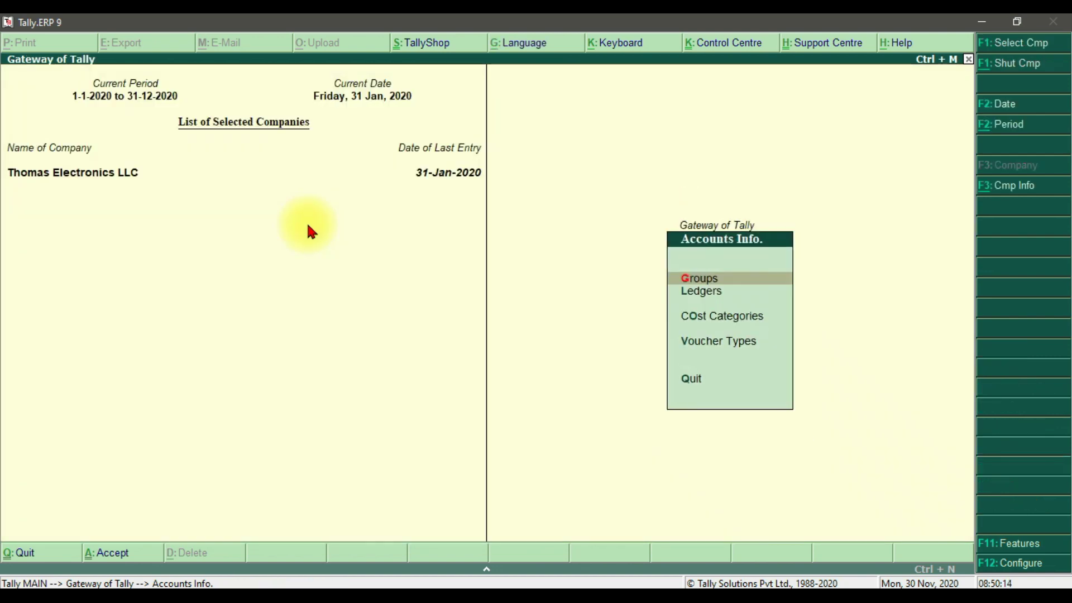
{"action": "key", "text": "Escape"}
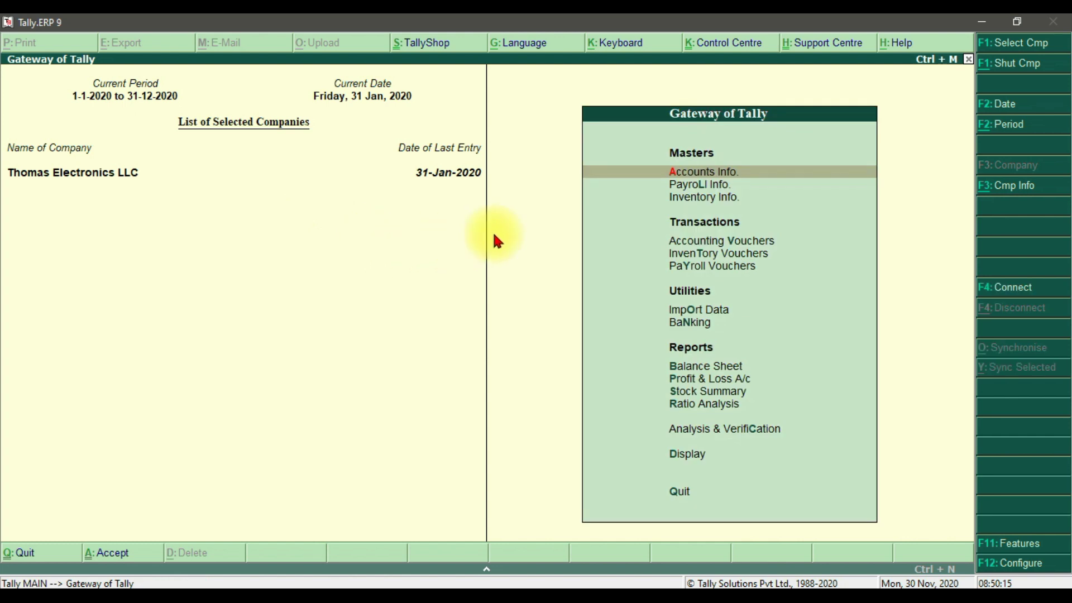
Step: Open the multiple ledger creation form and set Buildings as the parent group
{"action": "left_click", "coordinate": [699, 175]}
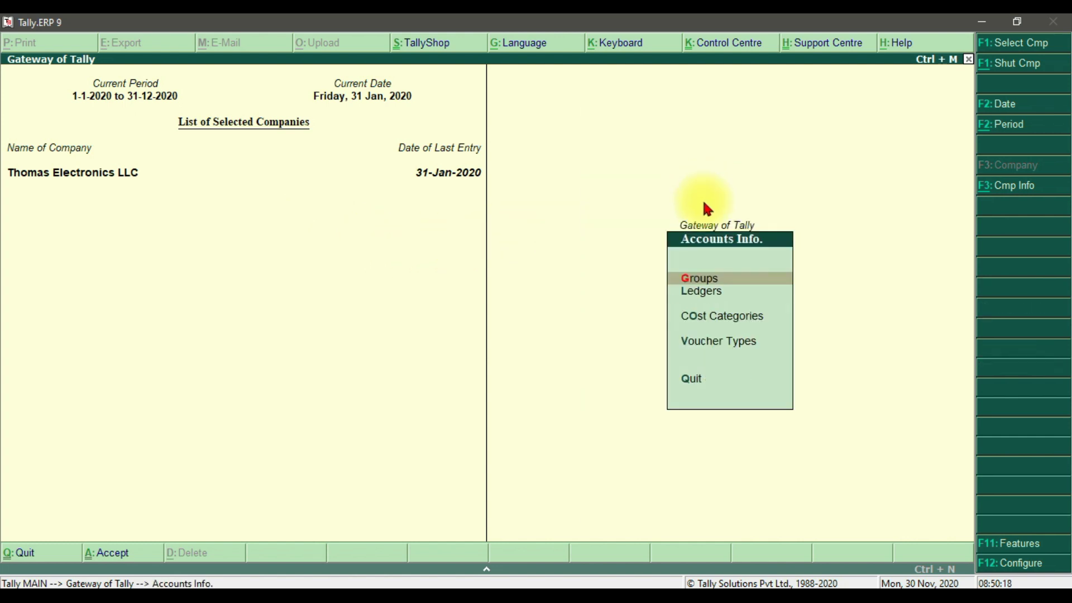
{"action": "left_click", "coordinate": [708, 295]}
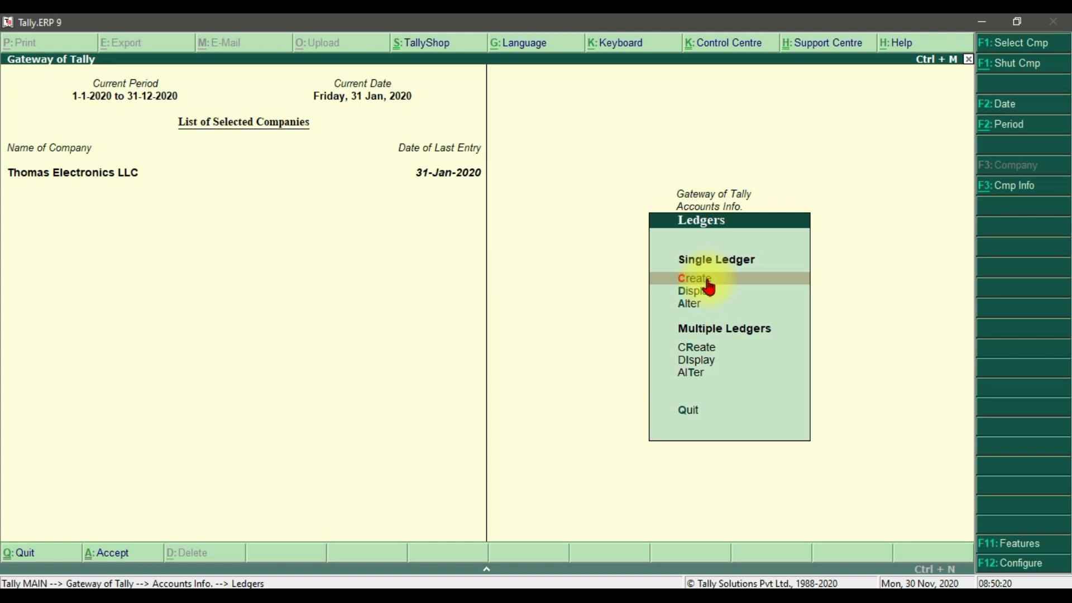
{"action": "left_click", "coordinate": [706, 346]}
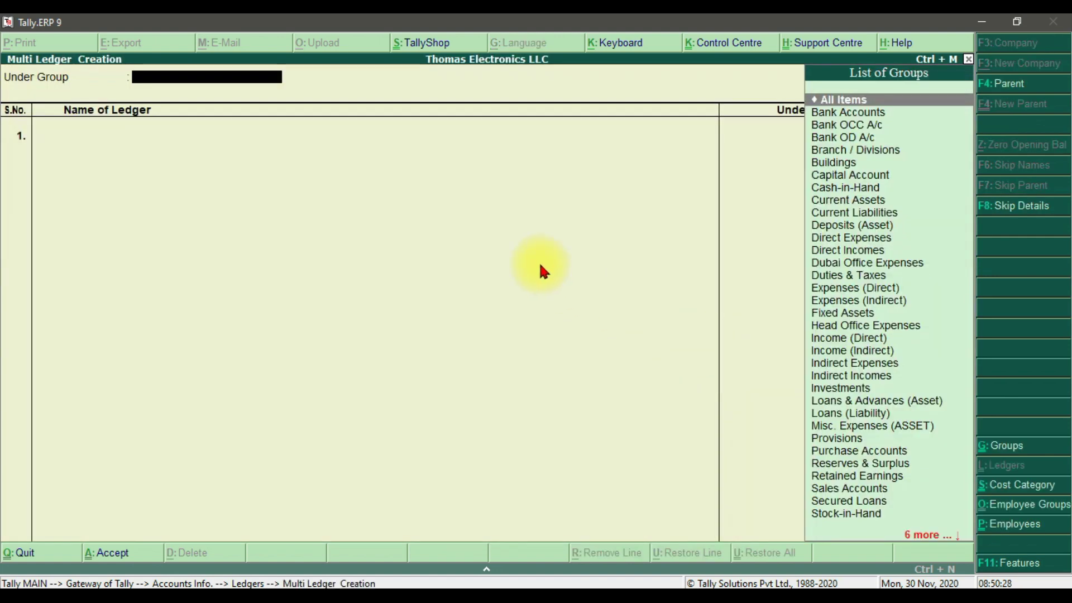
{"action": "type", "text": "Bui"}
{"action": "key", "text": "Return"}
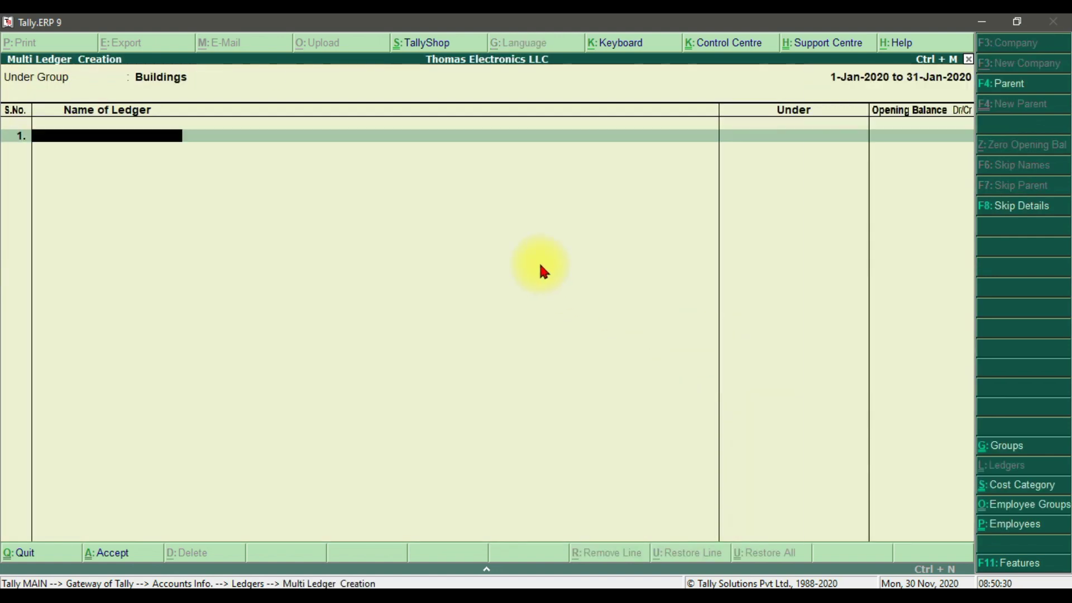
Step: Add the ledgers Dubai Mall, Emirates Mall and Burjaman Mall without opening balances, and save them
{"action": "type", "text": "Dubai Mall"}
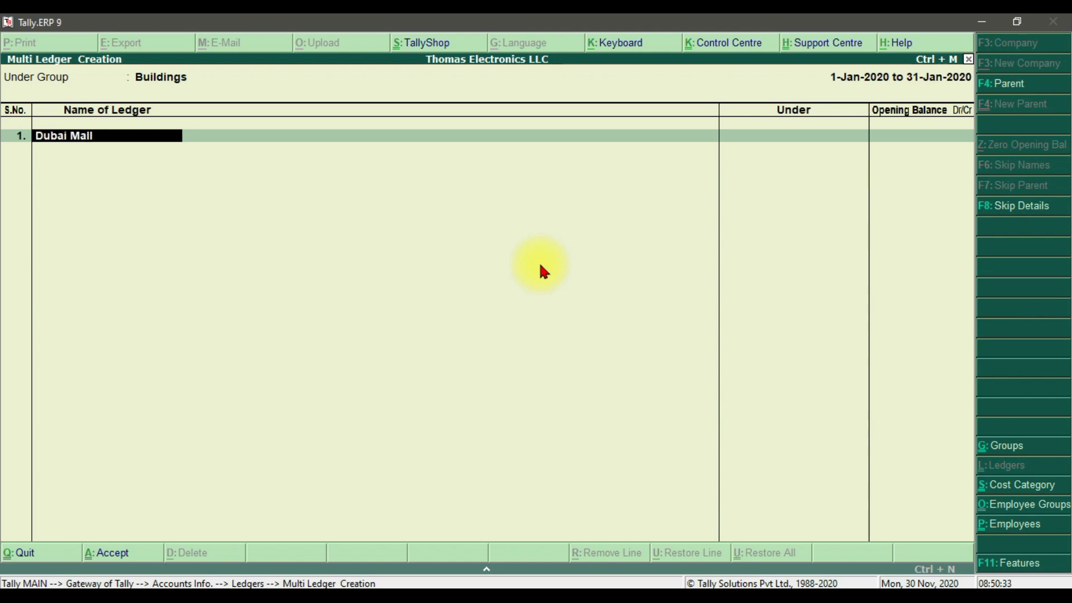
{"action": "key", "text": "Return"}
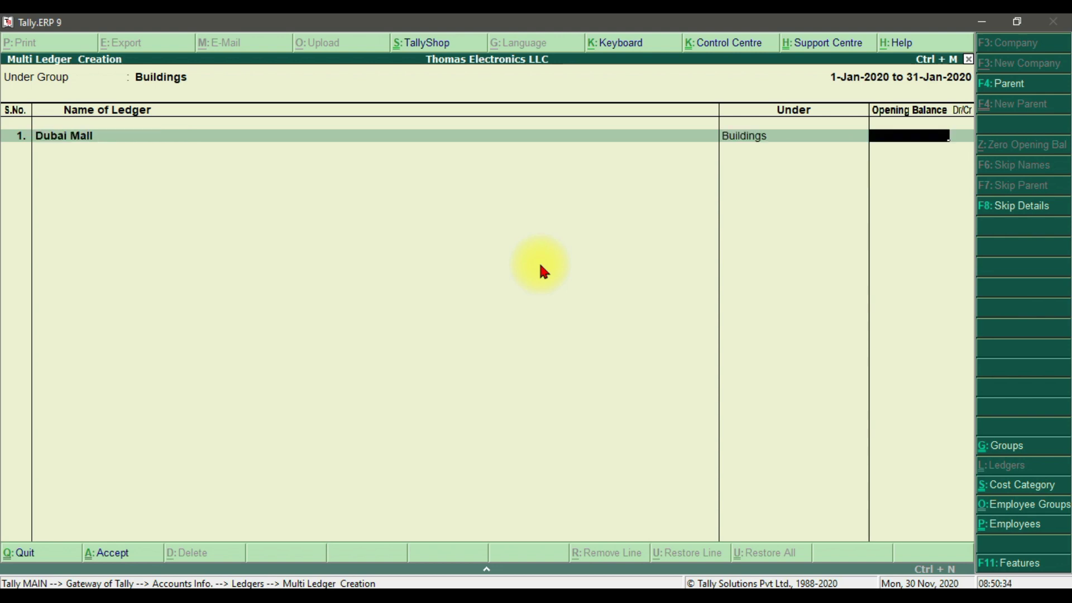
{"action": "key", "text": "Return"}
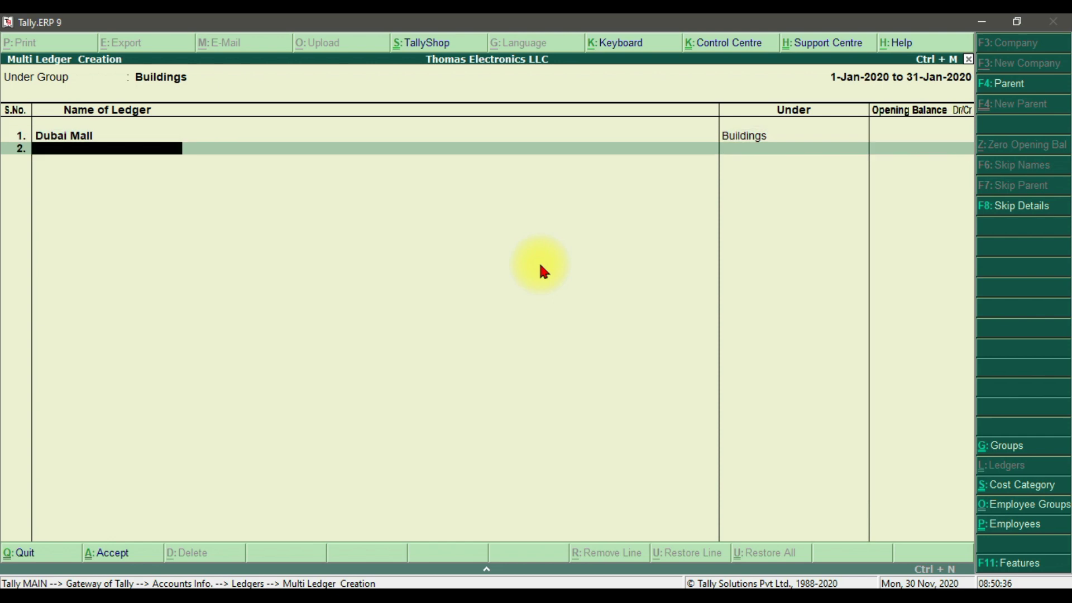
{"action": "type", "text": "Emirates Mall"}
{"action": "key", "text": "Return"}
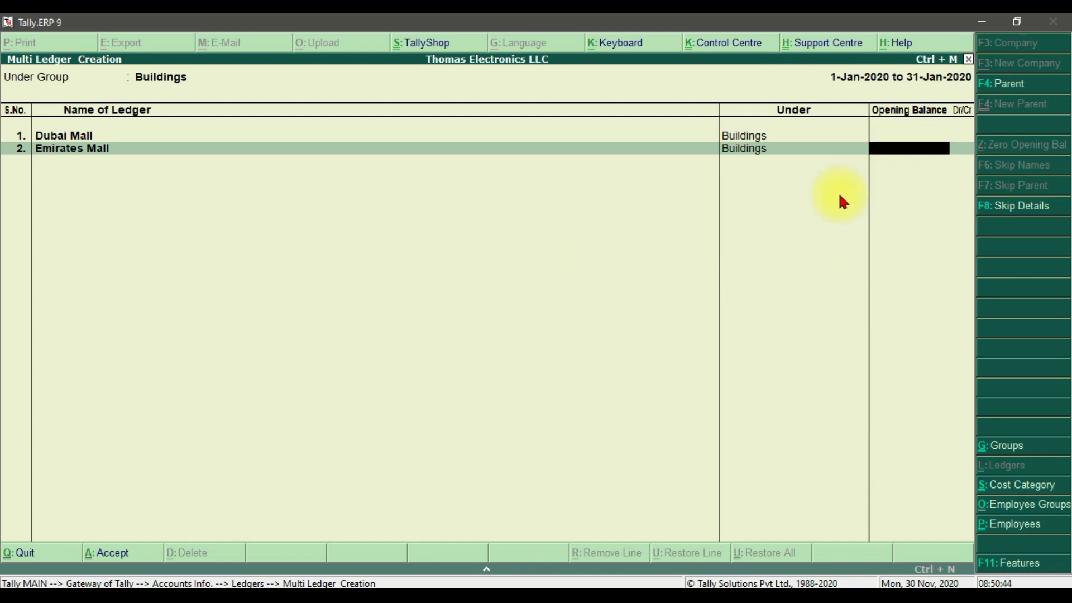
{"action": "key", "text": "Return"}
{"action": "type", "text": "Burjaman Mall"}
{"action": "key", "text": "Return"}
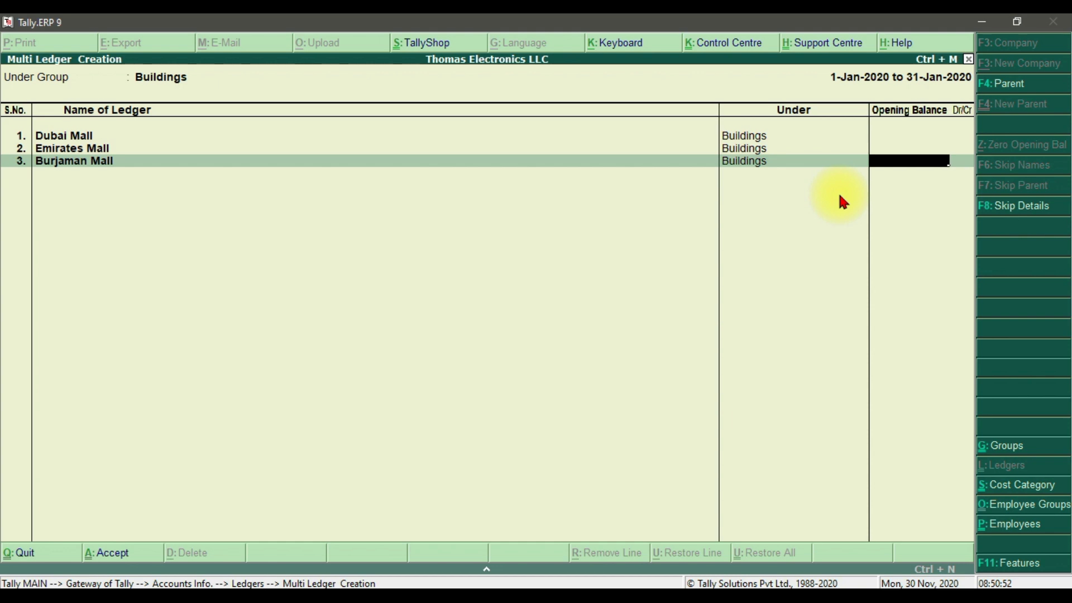
{"action": "key", "text": "Return"}
{"action": "key", "text": "Return"}
{"action": "key", "text": "Return"}
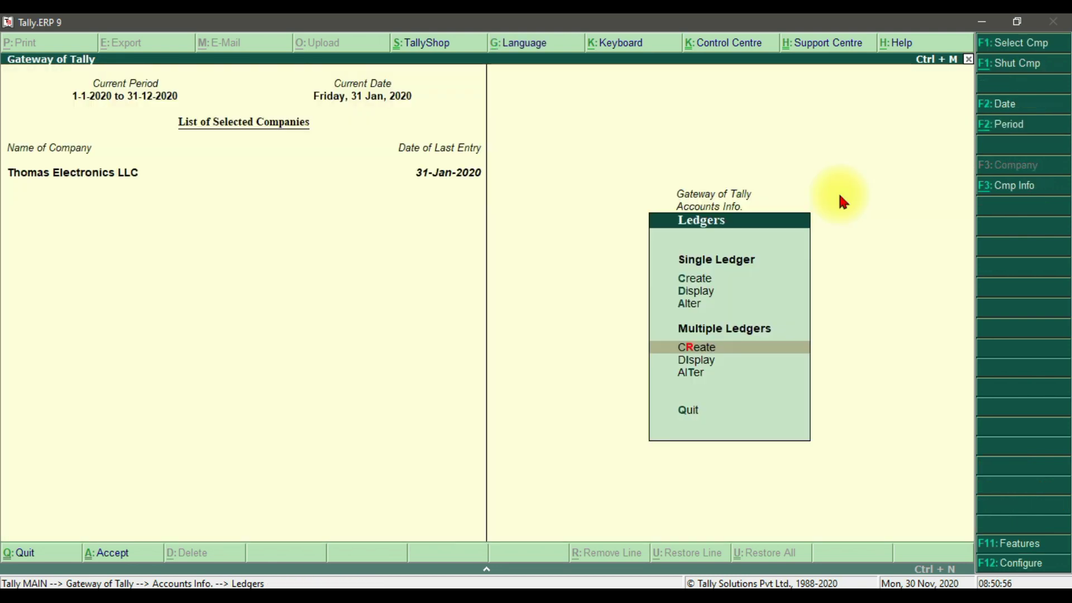
Step: Display the list of accounts and examine the Buildings group under Fixed Assets with its mall ledgers
{"action": "key", "text": "Escape"}
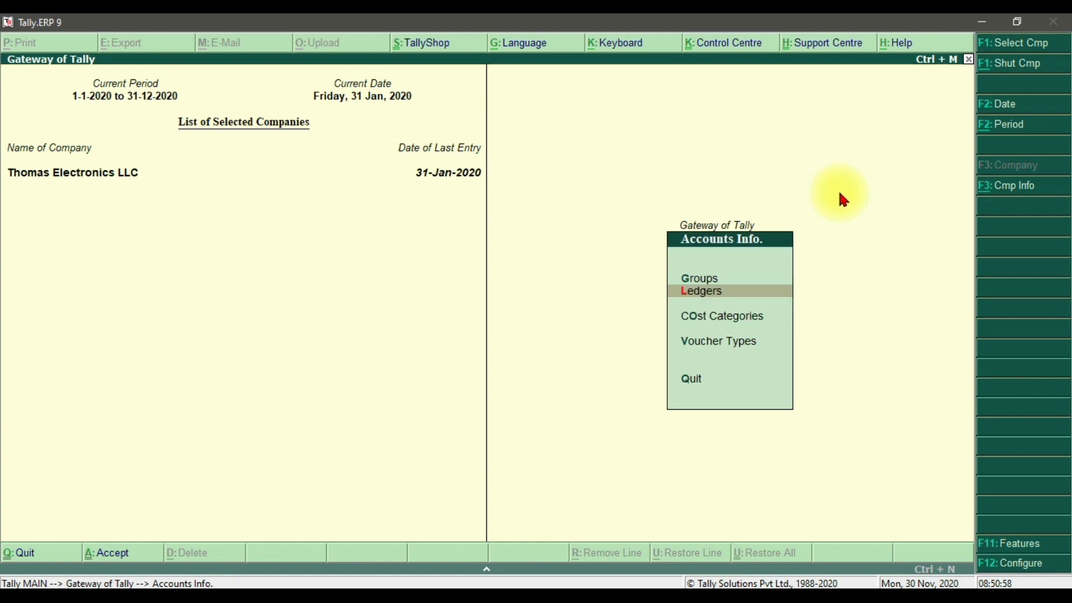
{"action": "key", "text": "Escape"}
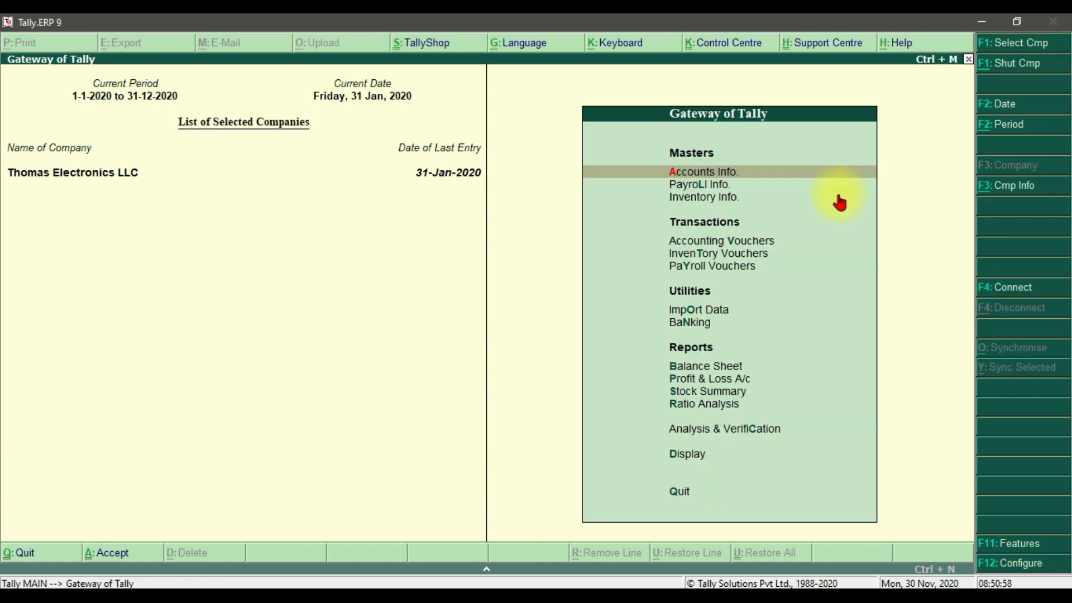
{"action": "left_click", "coordinate": [699, 456]}
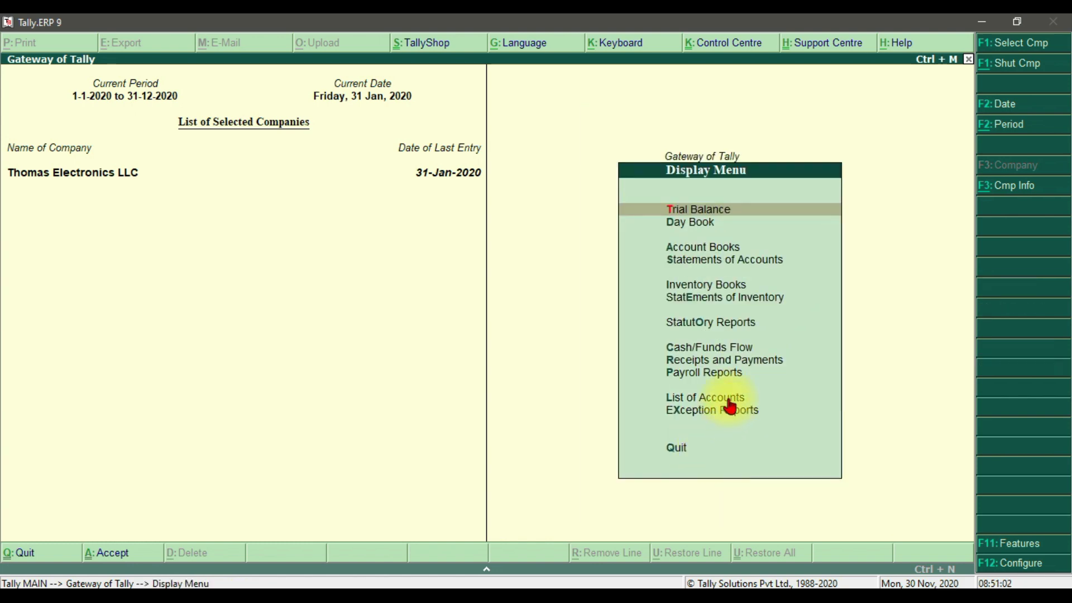
{"action": "left_click", "coordinate": [729, 399]}
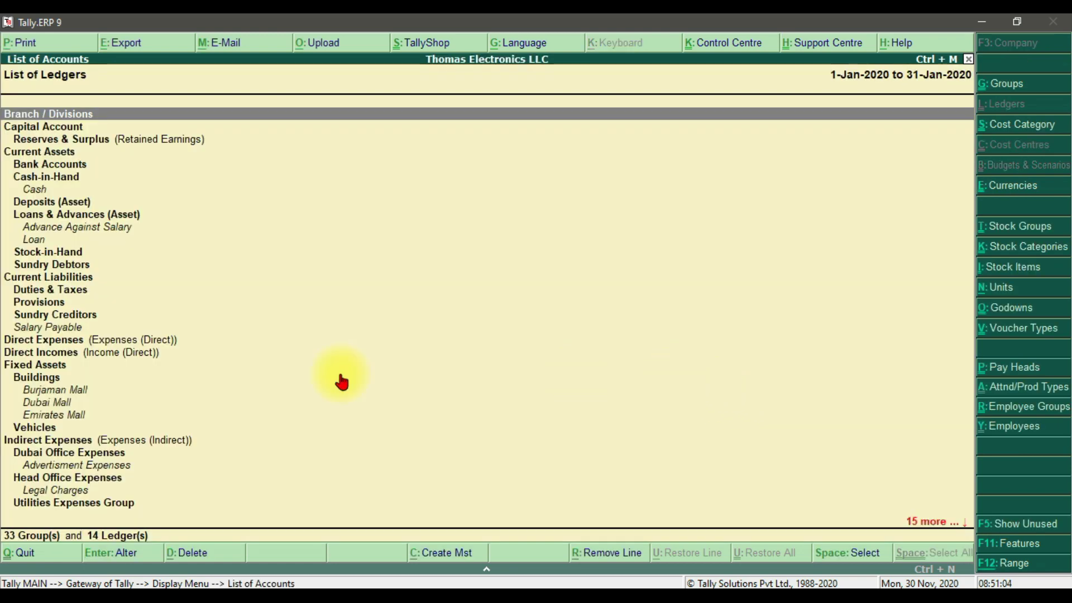
{"action": "left_click", "coordinate": [33, 365]}
{"action": "left_click", "coordinate": [42, 378]}
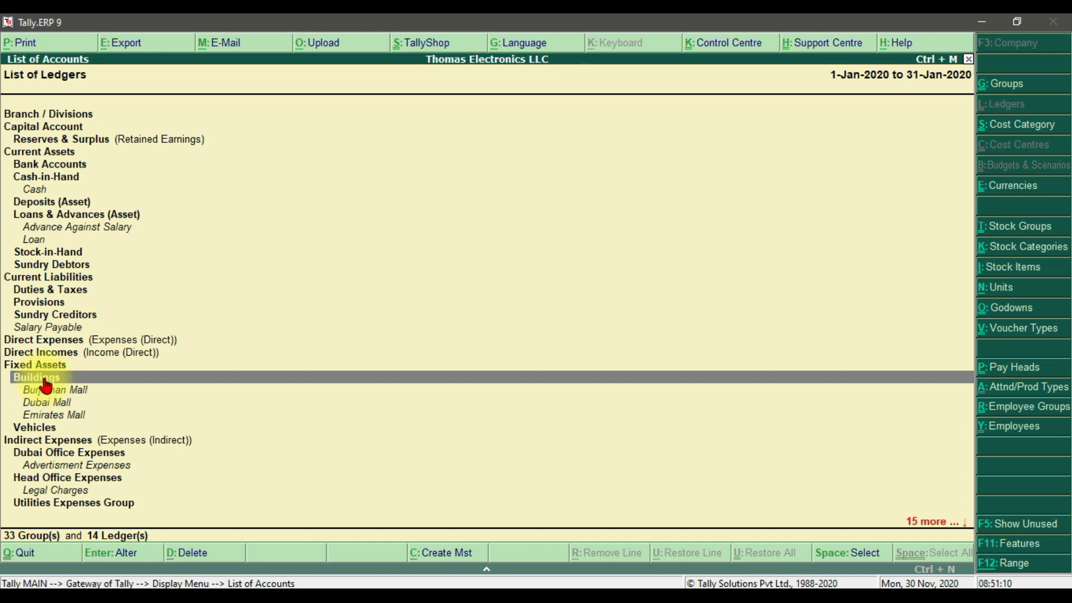
{"action": "left_click", "coordinate": [77, 392]}
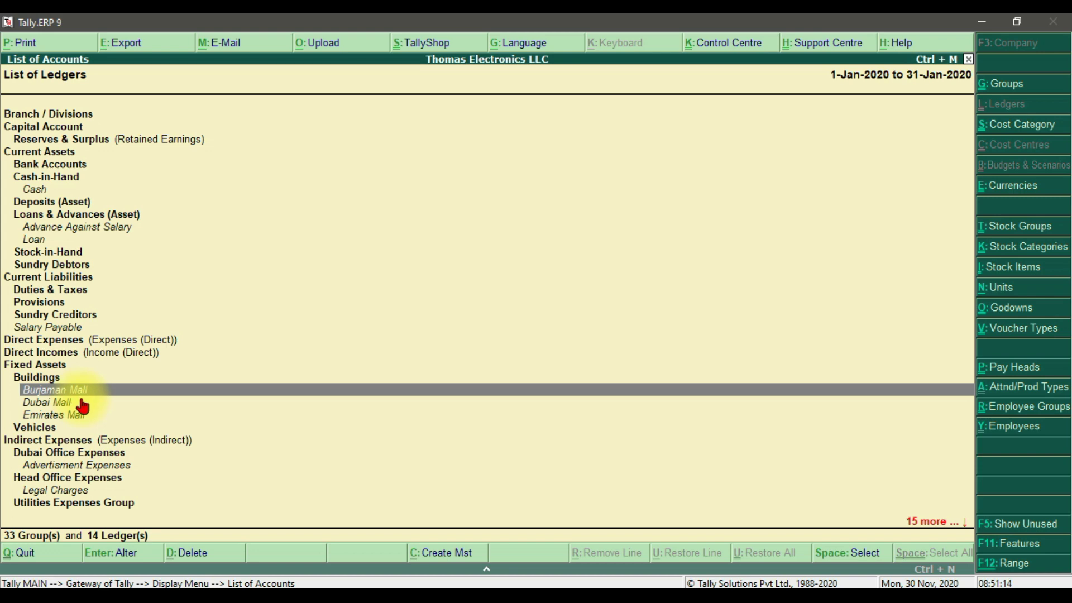
{"action": "left_click", "coordinate": [83, 417]}
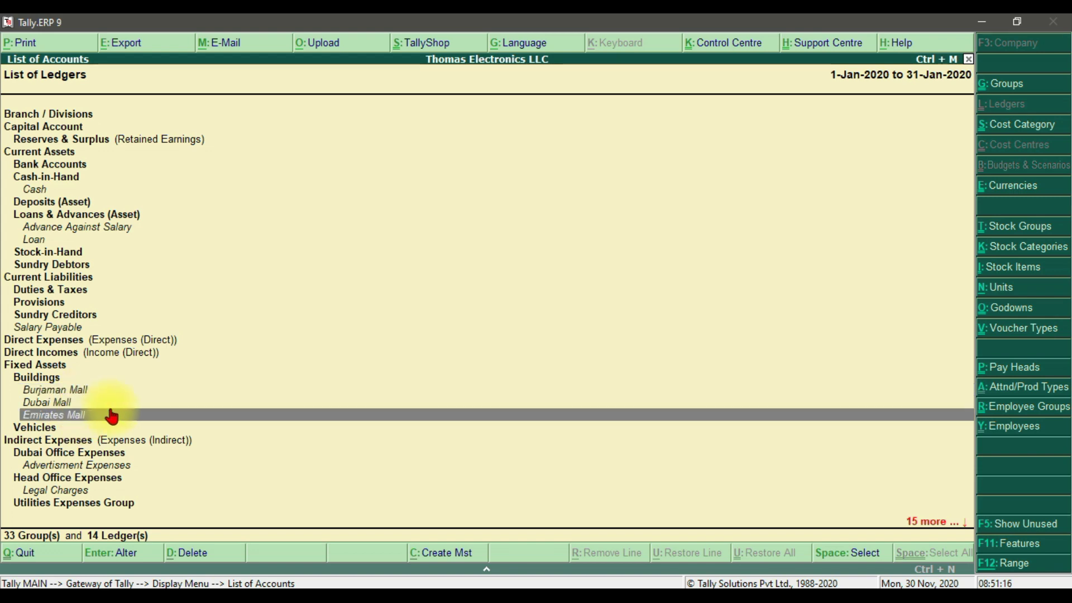